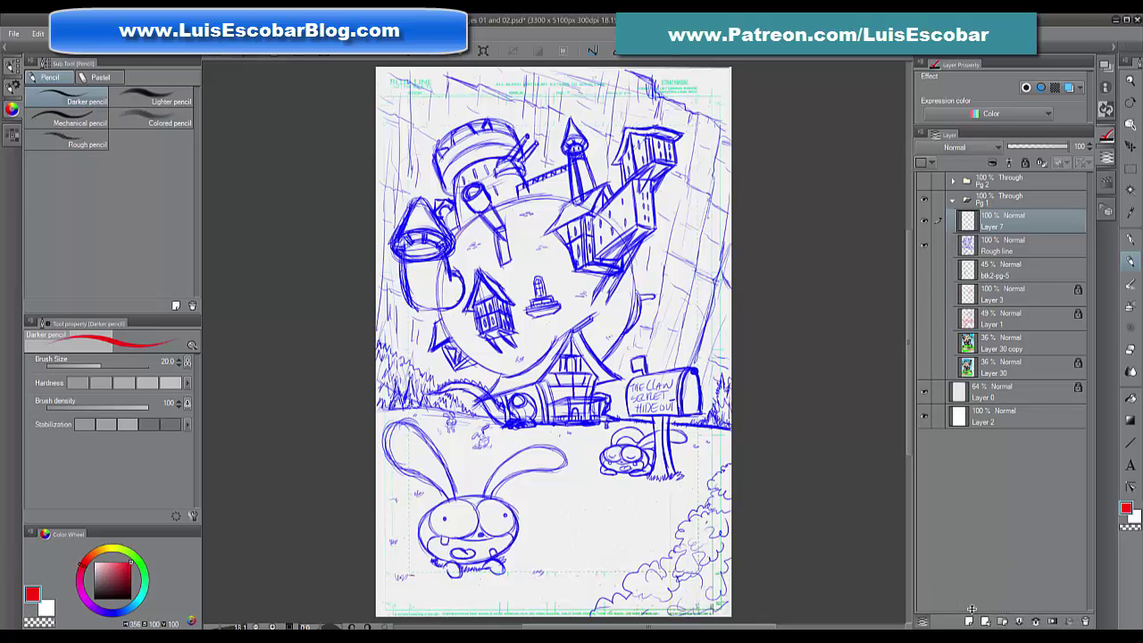
{"action": "left_click", "coordinate": [1130, 240]}
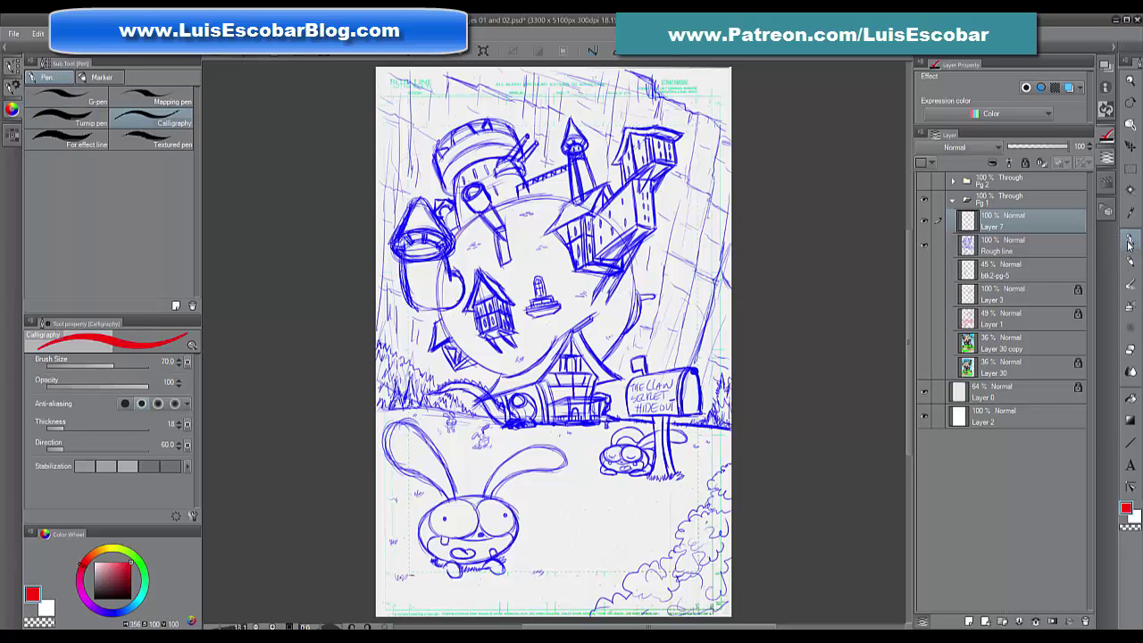
{"action": "left_click", "coordinate": [1128, 259]}
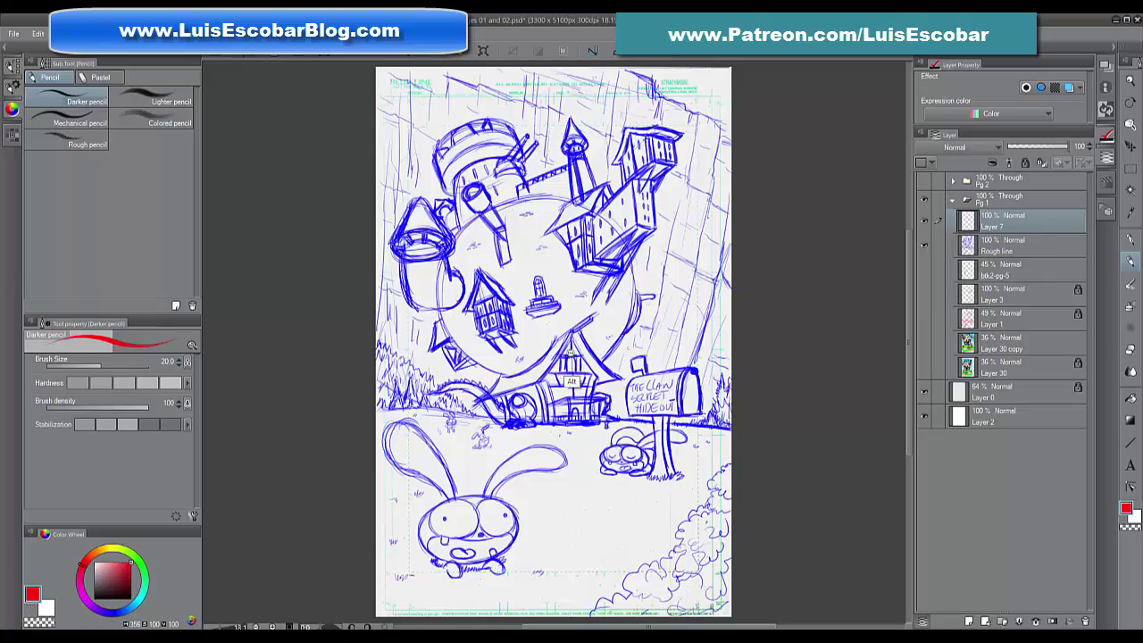
{"action": "scroll", "coordinate": [581, 382], "scroll_direction": "up", "scroll_amount": 4}
{"action": "scroll", "coordinate": [596, 389], "scroll_direction": "down", "scroll_amount": 5}
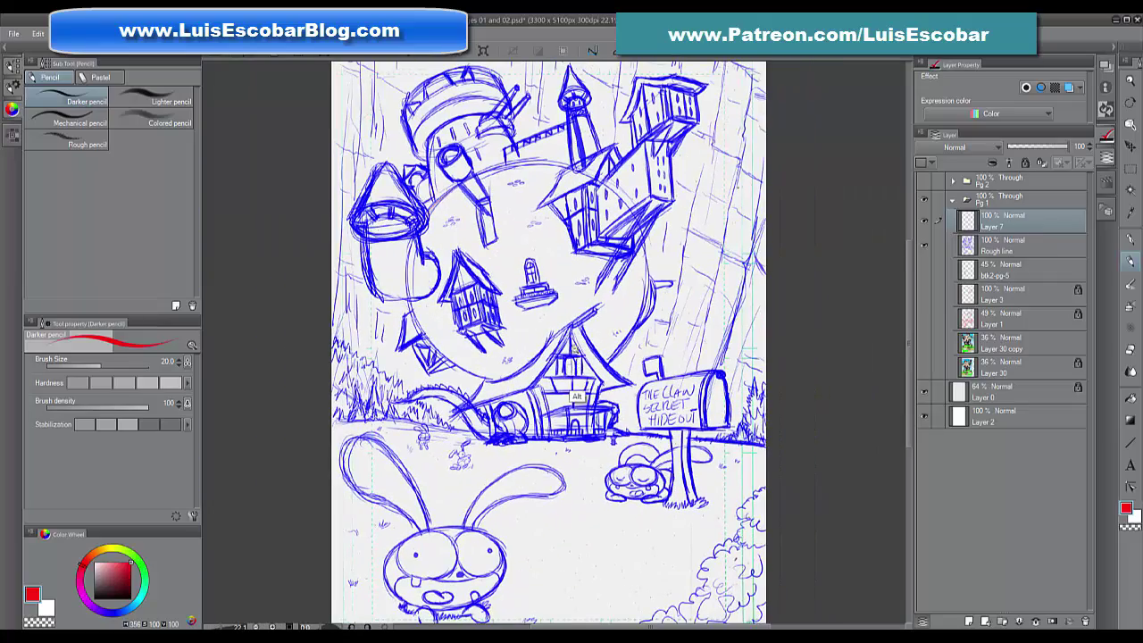
{"action": "scroll", "coordinate": [620, 392], "scroll_direction": "up", "scroll_amount": 3}
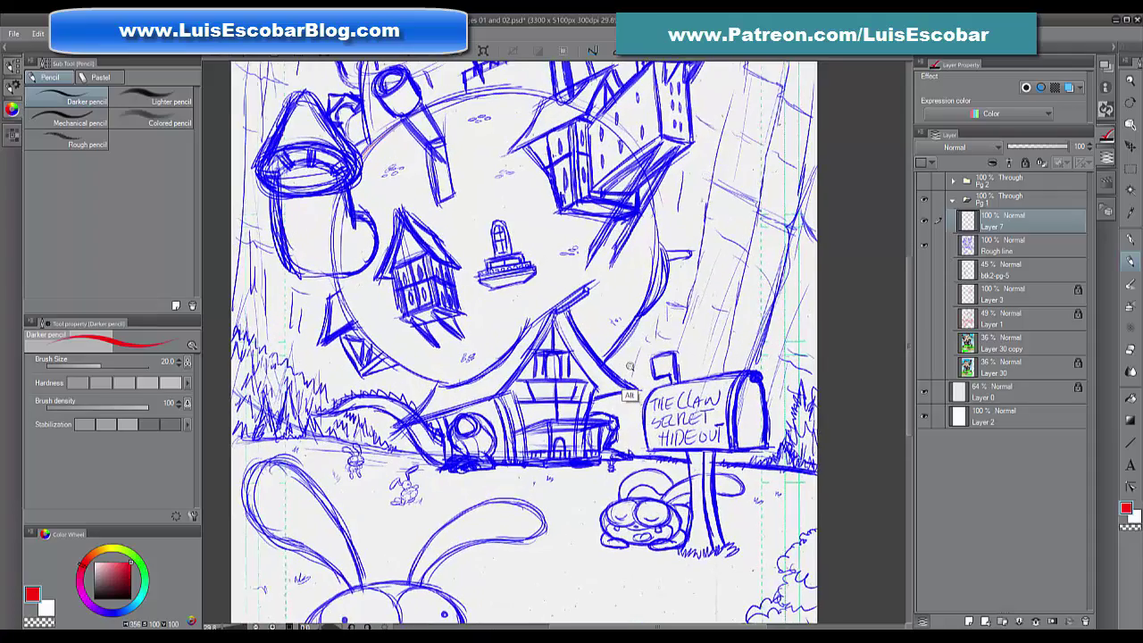
{"action": "scroll", "coordinate": [669, 409], "scroll_direction": "up", "scroll_amount": 1}
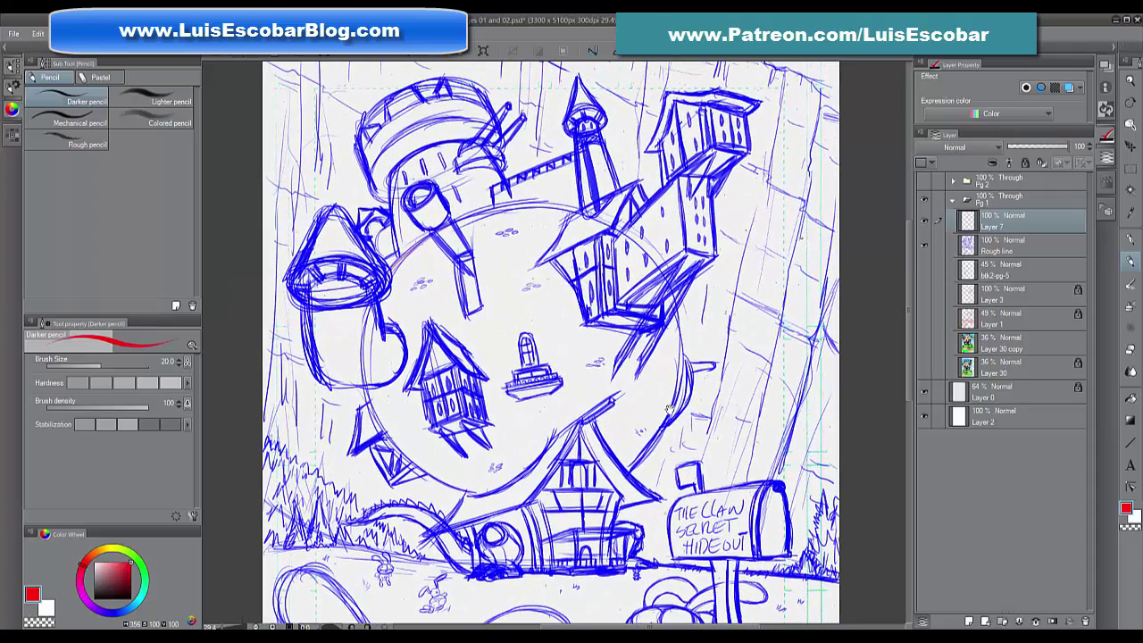
Scribble red Darker pencil test strokes on Layer 7 with the Rough line layer hidden, and delete Layer 7.
{"action": "left_click", "coordinate": [924, 245]}
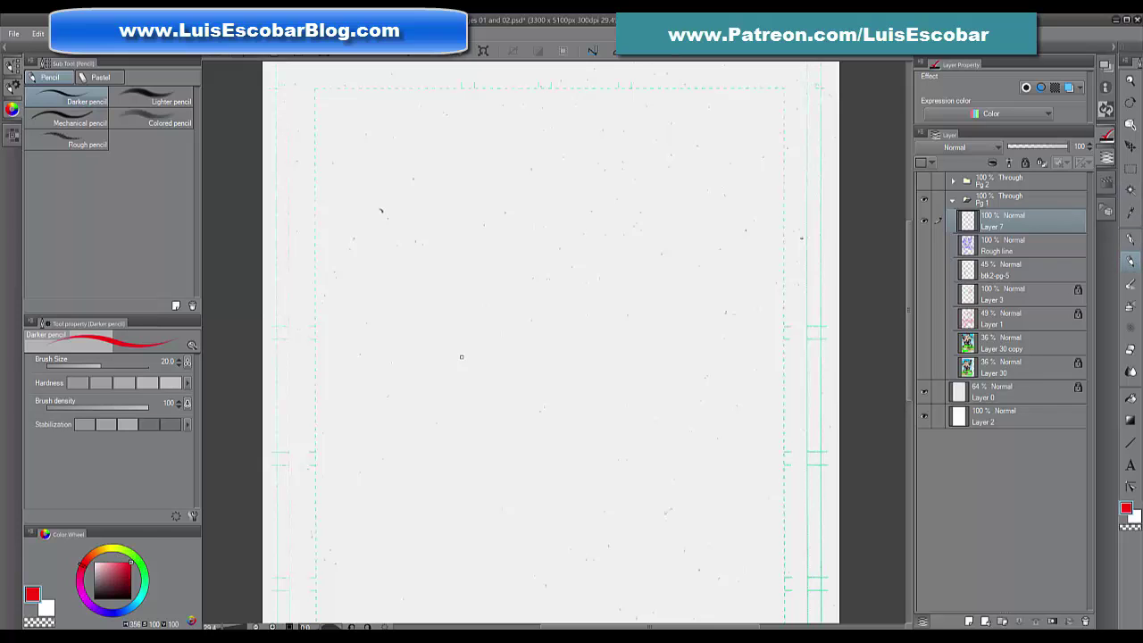
{"action": "mouse_move", "coordinate": [409, 364]}
{"action": "left_mouse_down"}
{"action": "mouse_move", "coordinate": [511, 249]}
{"action": "mouse_move", "coordinate": [484, 331]}
{"action": "mouse_move", "coordinate": [545, 413]}
{"action": "left_mouse_up"}
{"action": "left_click_drag", "start_coordinate": [608, 242], "coordinate": [569, 482]}
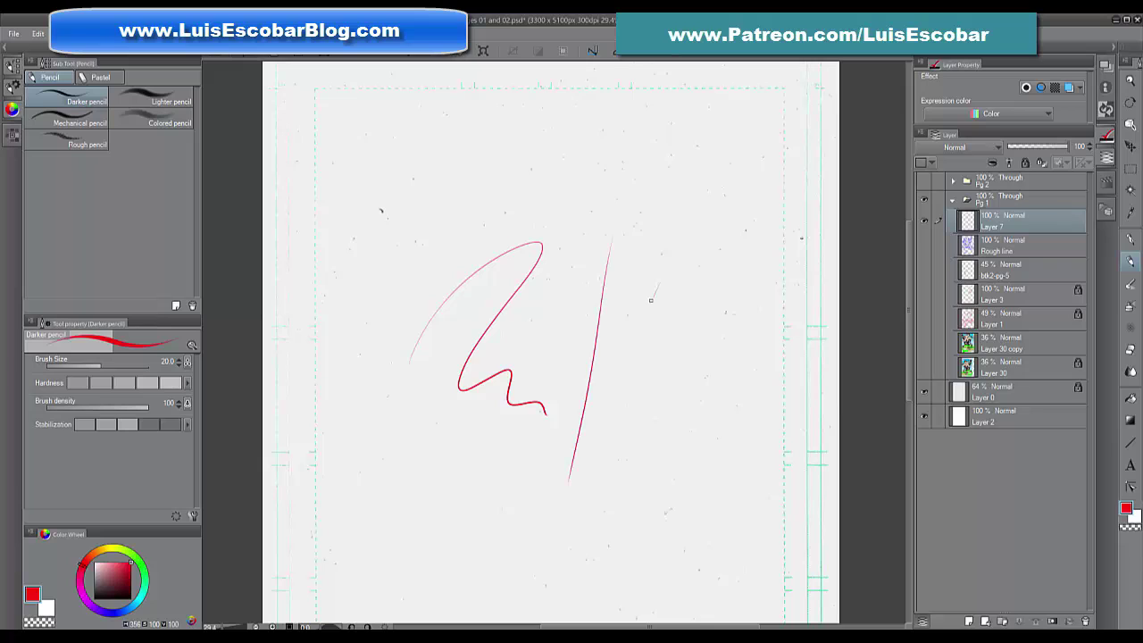
{"action": "left_click_drag", "start_coordinate": [651, 300], "coordinate": [561, 455]}
{"action": "left_click_drag", "start_coordinate": [491, 451], "coordinate": [636, 291]}
{"action": "mouse_move", "coordinate": [571, 451]}
{"action": "left_mouse_down"}
{"action": "mouse_move", "coordinate": [616, 237]}
{"action": "mouse_move", "coordinate": [638, 268]}
{"action": "left_mouse_up"}
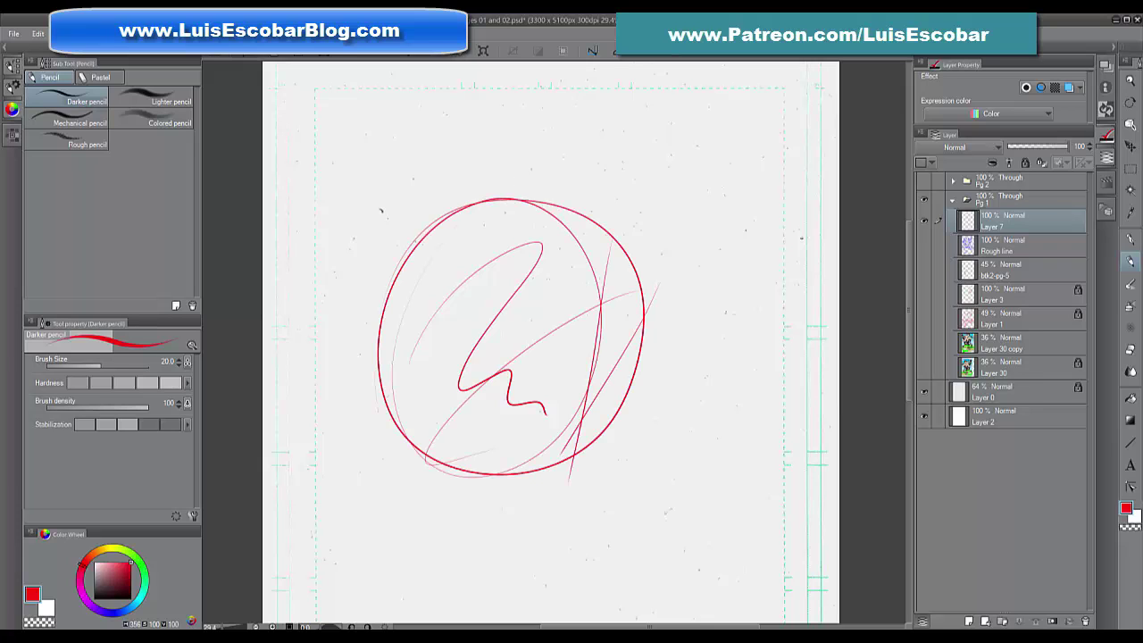
{"action": "mouse_move", "coordinate": [572, 489]}
{"action": "left_mouse_down"}
{"action": "mouse_move", "coordinate": [356, 474]}
{"action": "mouse_move", "coordinate": [634, 187]}
{"action": "mouse_move", "coordinate": [718, 419]}
{"action": "mouse_move", "coordinate": [384, 230]}
{"action": "mouse_move", "coordinate": [656, 482]}
{"action": "mouse_move", "coordinate": [717, 254]}
{"action": "mouse_move", "coordinate": [702, 441]}
{"action": "left_mouse_up"}
{"action": "mouse_move", "coordinate": [543, 459]}
{"action": "left_mouse_down"}
{"action": "mouse_move", "coordinate": [535, 343]}
{"action": "mouse_move", "coordinate": [777, 188]}
{"action": "mouse_move", "coordinate": [745, 527]}
{"action": "mouse_move", "coordinate": [591, 345]}
{"action": "left_mouse_up"}
{"action": "mouse_move", "coordinate": [665, 234]}
{"action": "left_mouse_down"}
{"action": "mouse_move", "coordinate": [500, 134]}
{"action": "mouse_move", "coordinate": [408, 509]}
{"action": "left_mouse_up"}
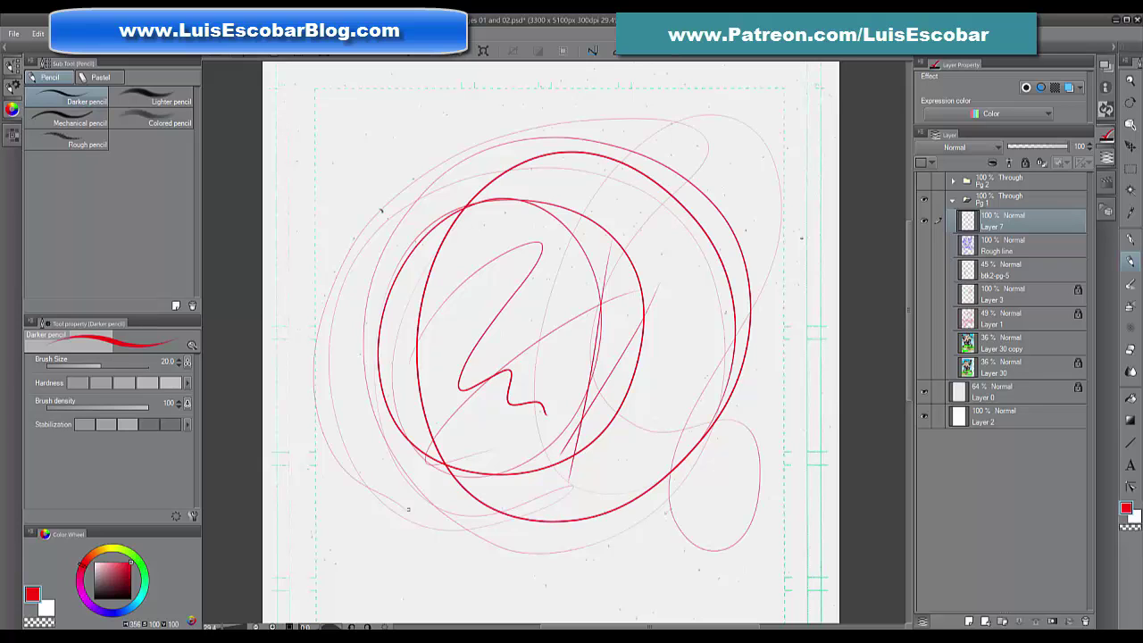
{"action": "mouse_move", "coordinate": [398, 140]}
{"action": "left_mouse_down"}
{"action": "mouse_move", "coordinate": [386, 336]}
{"action": "mouse_move", "coordinate": [460, 390]}
{"action": "mouse_move", "coordinate": [554, 390]}
{"action": "mouse_move", "coordinate": [522, 482]}
{"action": "mouse_move", "coordinate": [589, 406]}
{"action": "mouse_move", "coordinate": [620, 487]}
{"action": "mouse_move", "coordinate": [710, 456]}
{"action": "left_mouse_up"}
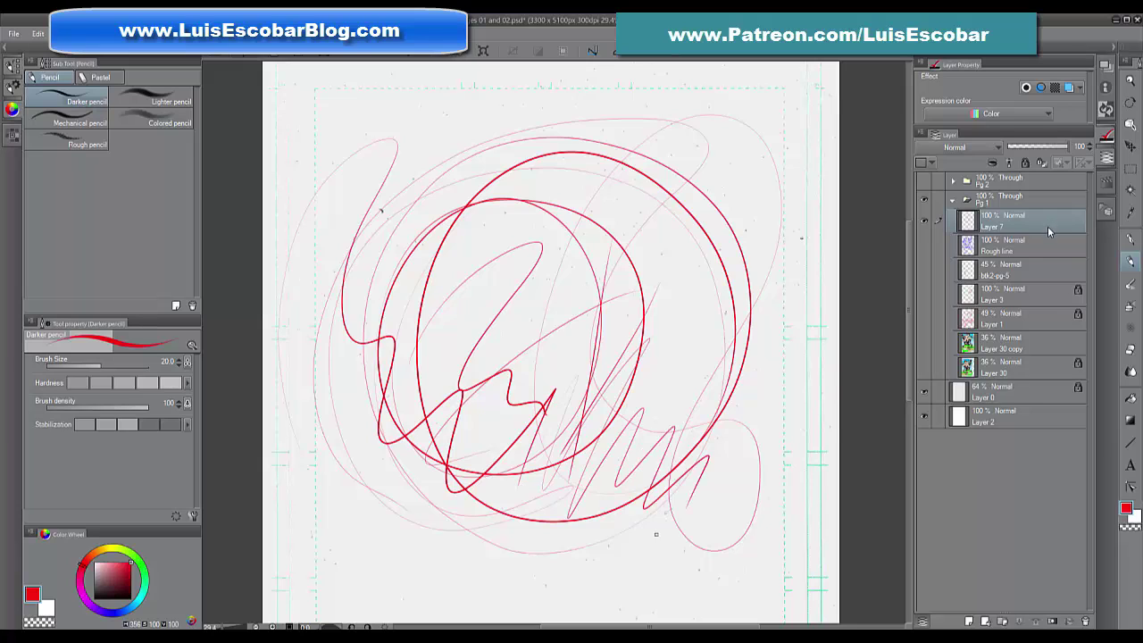
{"action": "mouse_move", "coordinate": [1057, 225]}
{"action": "left_mouse_down"}
{"action": "mouse_move", "coordinate": [1067, 564]}
{"action": "mouse_move", "coordinate": [1085, 620]}
{"action": "left_mouse_up"}
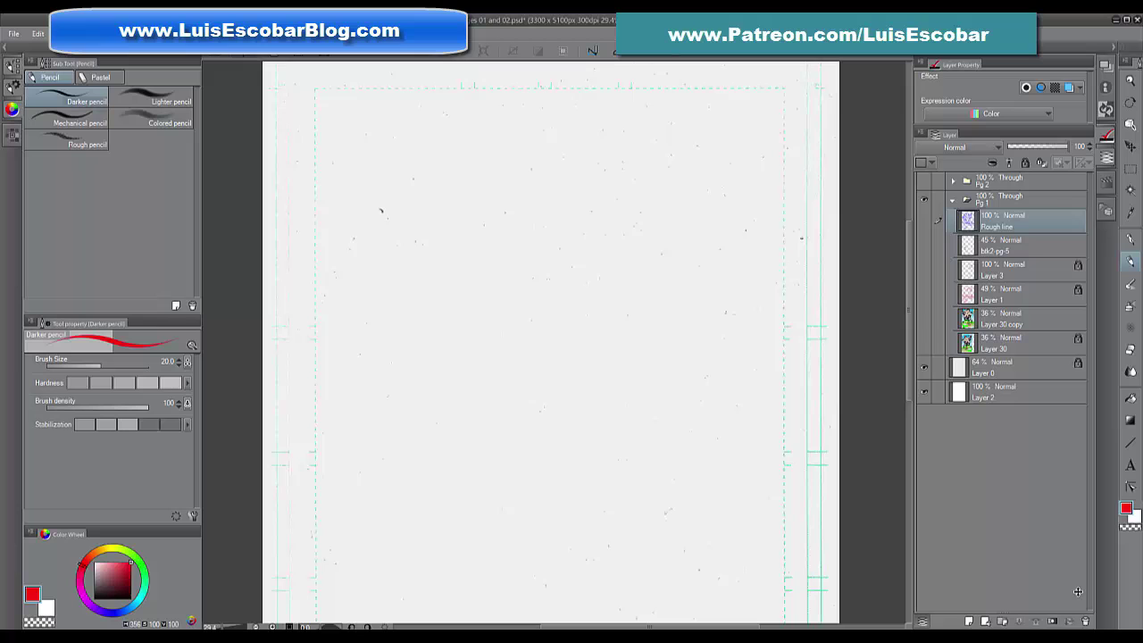
Show the Rough line layer at 27% opacity and hide Layer 0.
{"action": "left_click", "coordinate": [925, 221]}
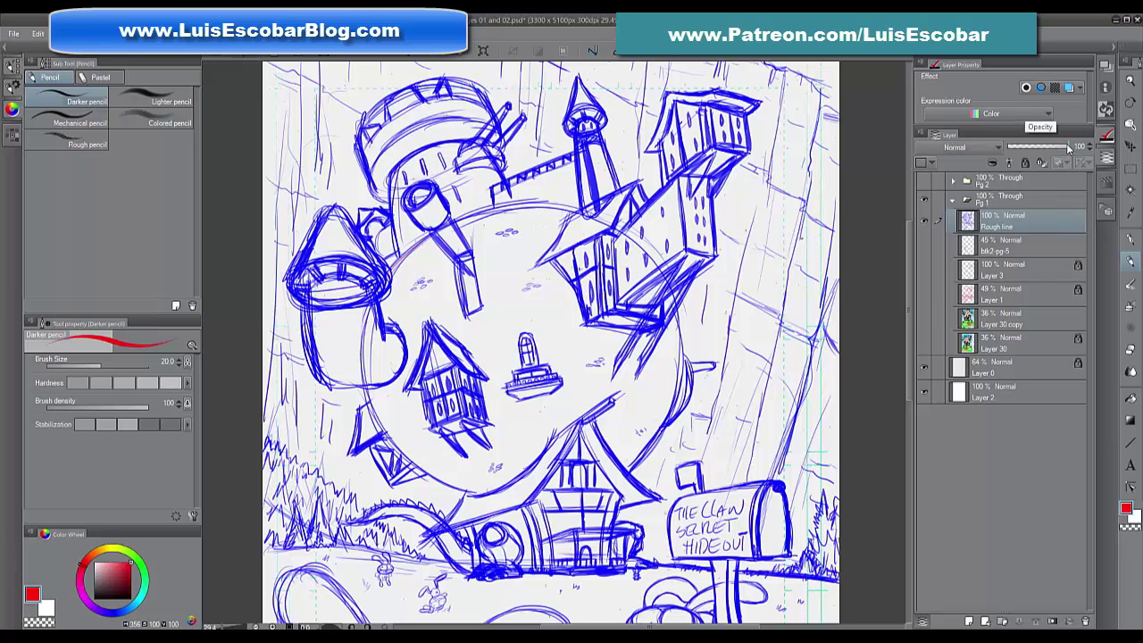
{"action": "left_click_drag", "start_coordinate": [1067, 147], "coordinate": [1023, 148]}
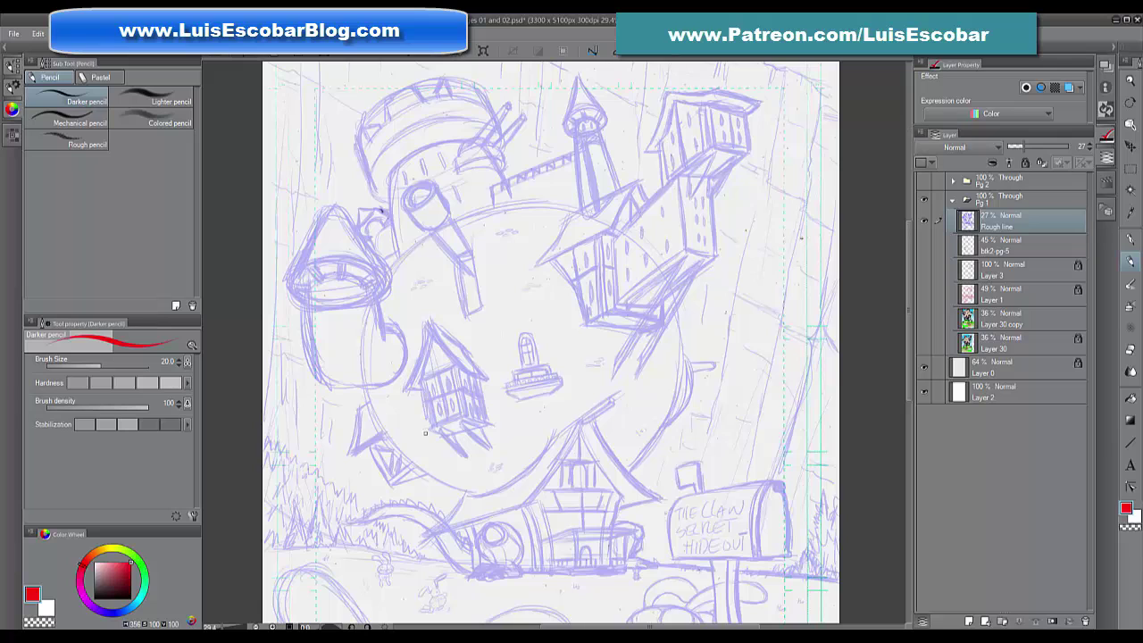
{"action": "left_click", "coordinate": [924, 366]}
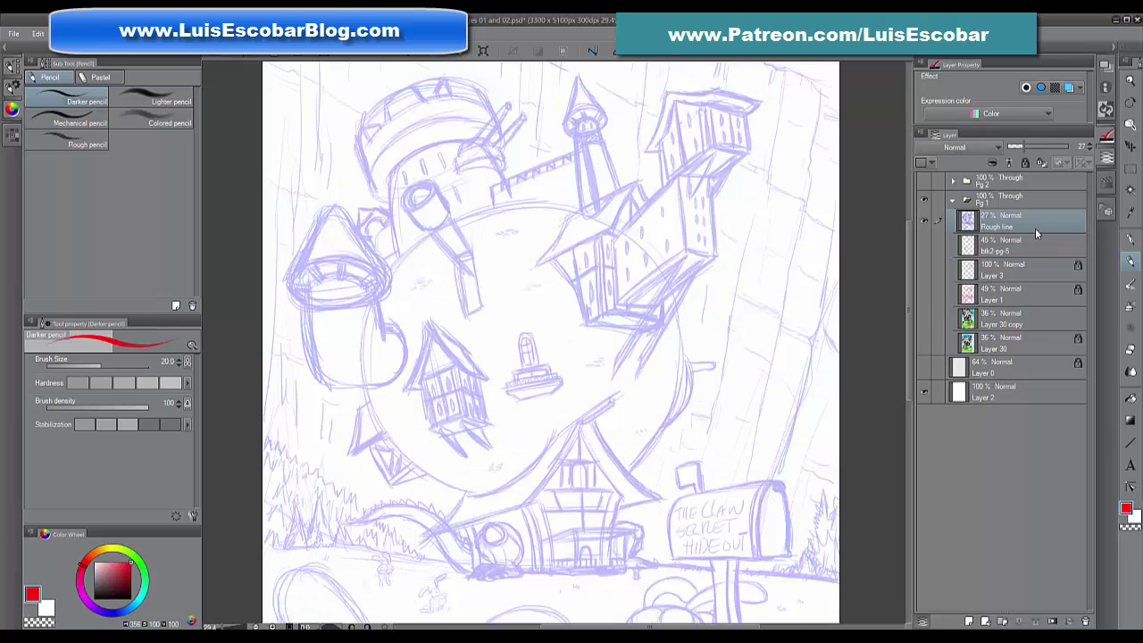
Create a new vector layer above the Rough line layer and choose the G-pen with black as the drawing colour.
{"action": "left_click", "coordinate": [985, 621]}
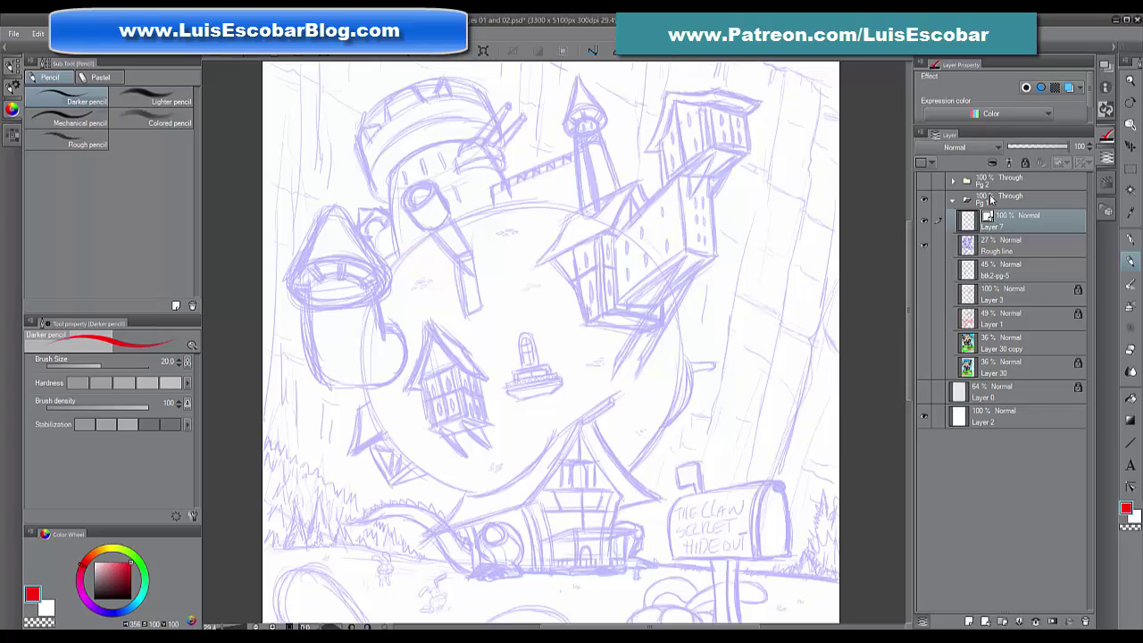
{"action": "left_click", "coordinate": [1131, 242]}
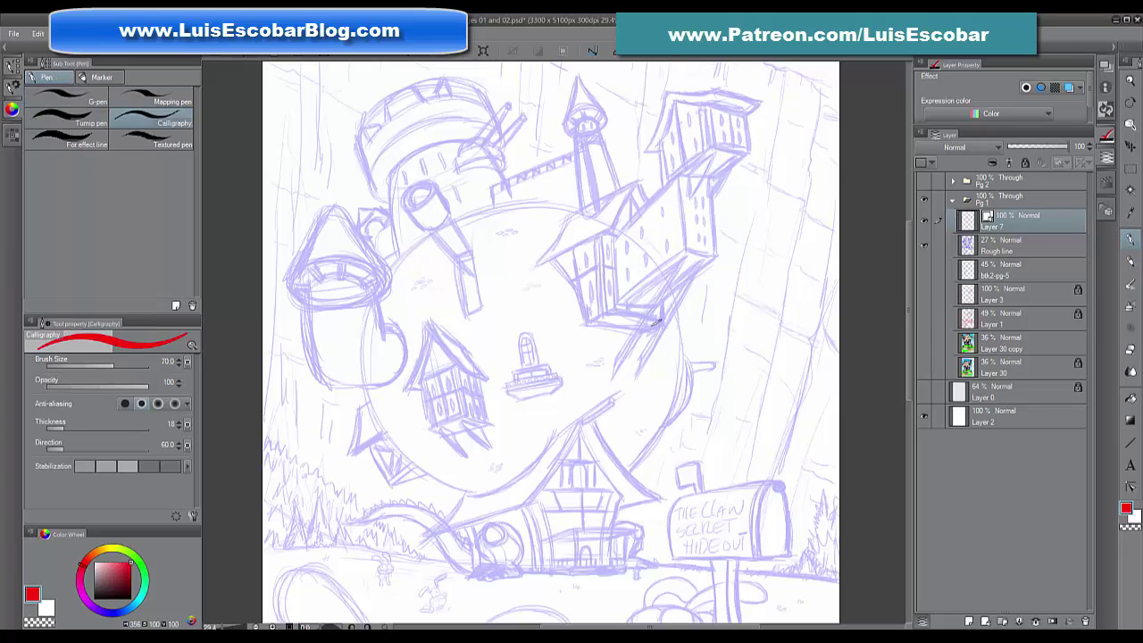
{"action": "left_click", "coordinate": [82, 97]}
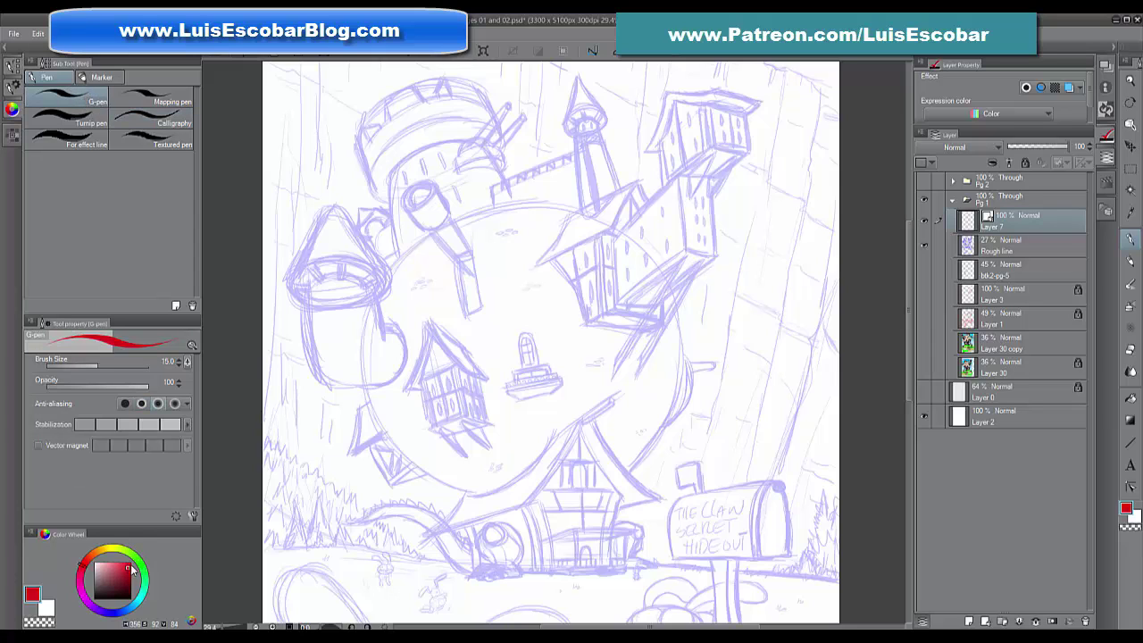
{"action": "left_click", "coordinate": [108, 589]}
{"action": "left_click_drag", "start_coordinate": [108, 589], "coordinate": [94, 611]}
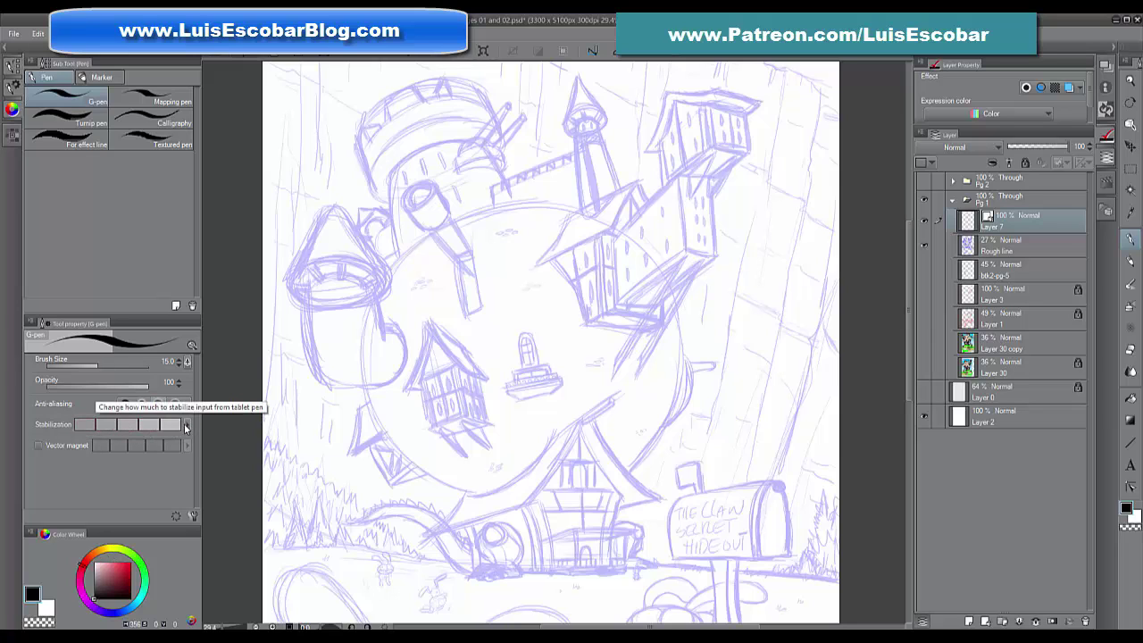
Set the G-pen's stabilization to its lowest level and scribble test zigzags across the vector layer.
{"action": "left_click", "coordinate": [85, 426]}
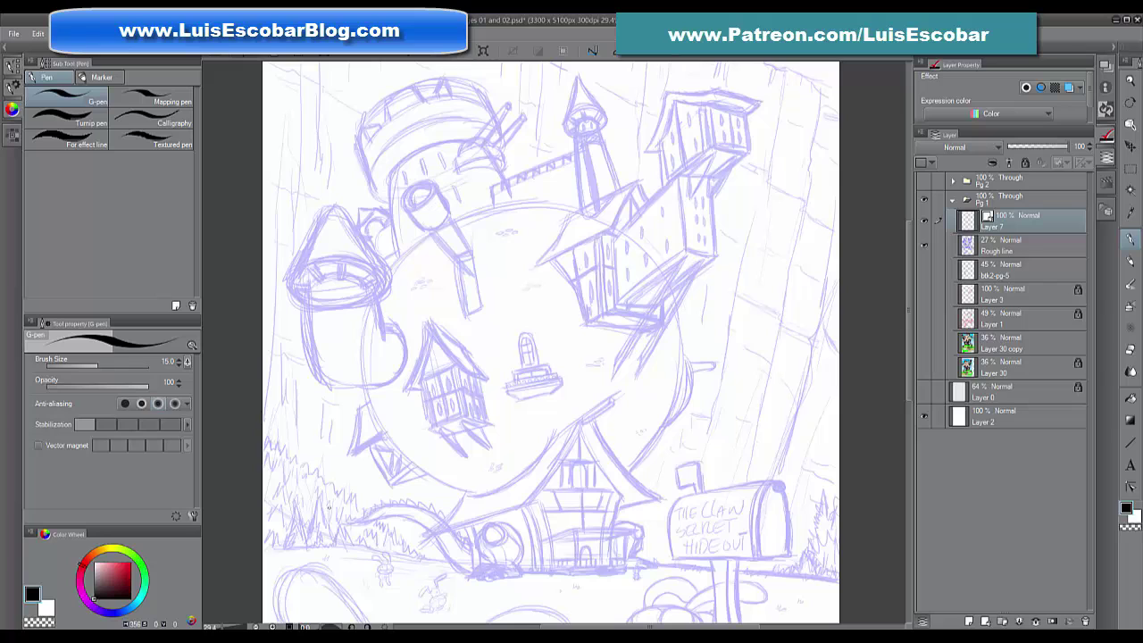
{"action": "mouse_move", "coordinate": [328, 526]}
{"action": "left_mouse_down"}
{"action": "mouse_move", "coordinate": [395, 205]}
{"action": "mouse_move", "coordinate": [436, 445]}
{"action": "mouse_move", "coordinate": [542, 190]}
{"action": "mouse_move", "coordinate": [558, 538]}
{"action": "mouse_move", "coordinate": [662, 92]}
{"action": "mouse_move", "coordinate": [670, 546]}
{"action": "mouse_move", "coordinate": [711, 279]}
{"action": "mouse_move", "coordinate": [742, 408]}
{"action": "mouse_move", "coordinate": [759, 384]}
{"action": "left_mouse_up"}
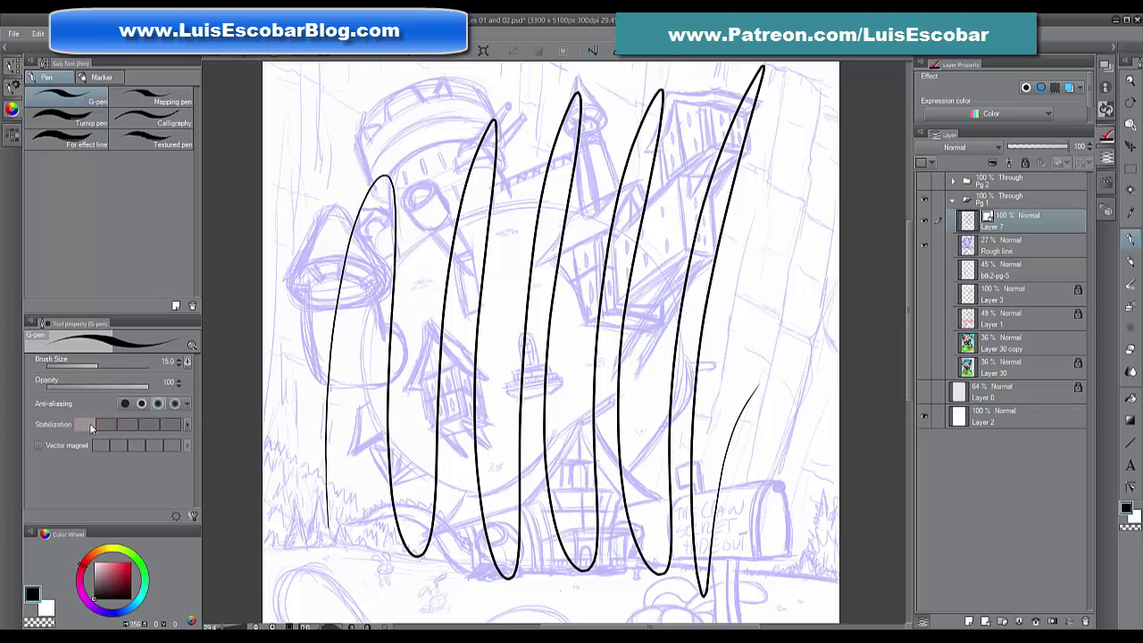
{"action": "left_click", "coordinate": [186, 424]}
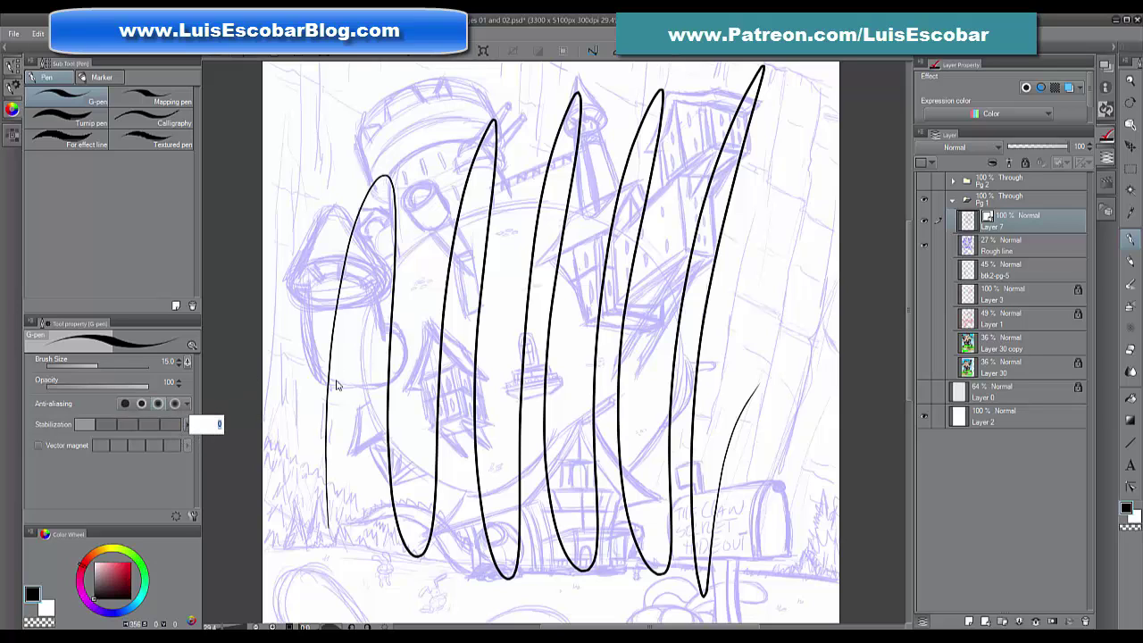
{"action": "mouse_move", "coordinate": [478, 355]}
{"action": "left_mouse_down"}
{"action": "mouse_move", "coordinate": [570, 354]}
{"action": "mouse_move", "coordinate": [587, 379]}
{"action": "left_mouse_up"}
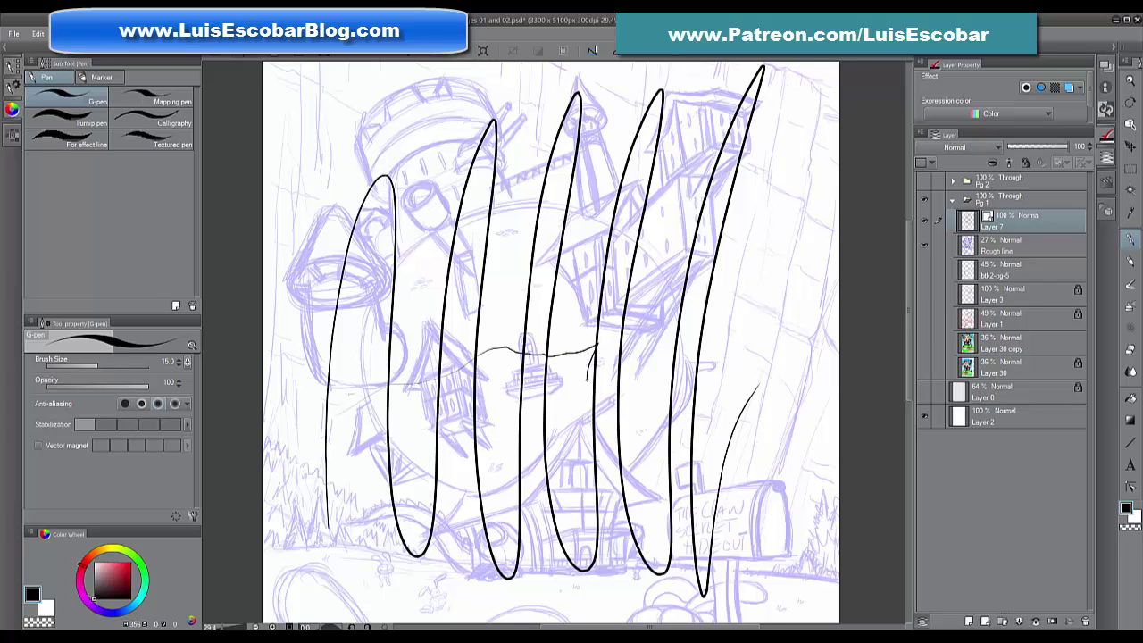
{"action": "mouse_move", "coordinate": [290, 171]}
{"action": "left_mouse_down"}
{"action": "mouse_move", "coordinate": [293, 398]}
{"action": "mouse_move", "coordinate": [436, 219]}
{"action": "mouse_move", "coordinate": [609, 366]}
{"action": "mouse_move", "coordinate": [707, 507]}
{"action": "mouse_move", "coordinate": [759, 464]}
{"action": "mouse_move", "coordinate": [571, 402]}
{"action": "mouse_move", "coordinate": [353, 428]}
{"action": "mouse_move", "coordinate": [335, 482]}
{"action": "left_mouse_up"}
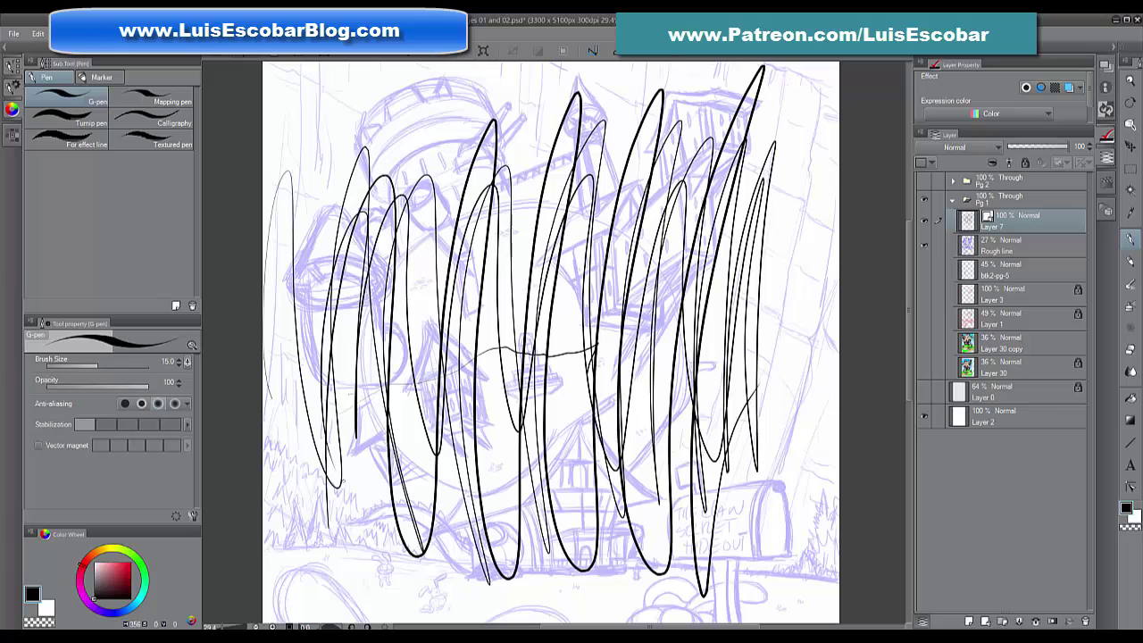
Undo all the test strokes drawn on the vector layer.
{"action": "key", "text": "ctrl+z"}
{"action": "key", "text": "ctrl+z"}
{"action": "key", "text": "ctrl+z"}
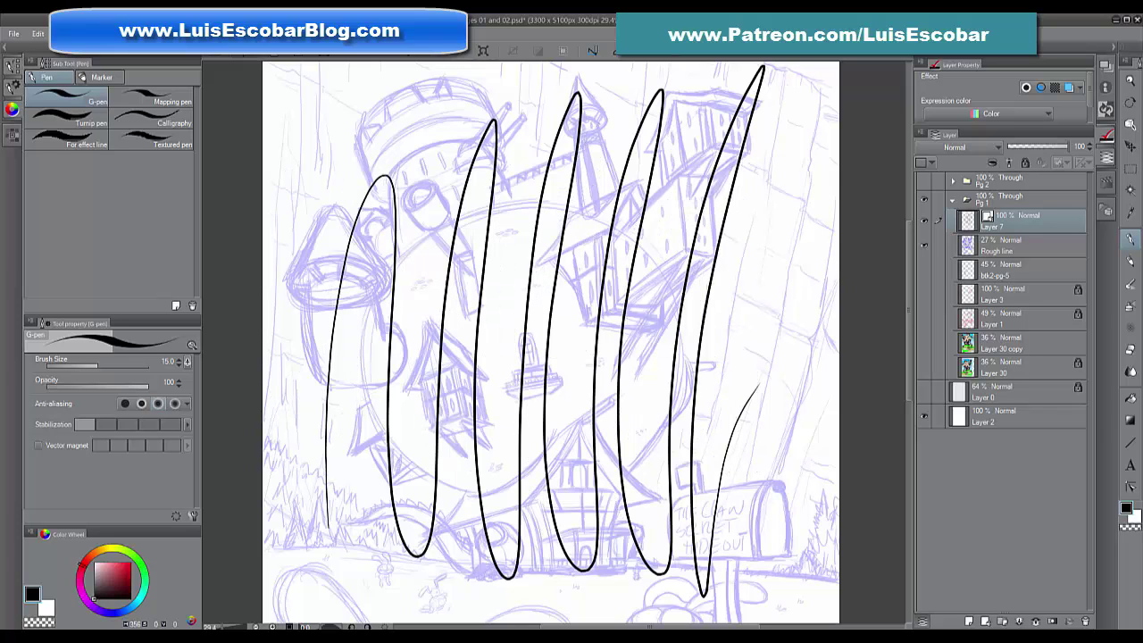
{"action": "key", "text": "ctrl+z"}
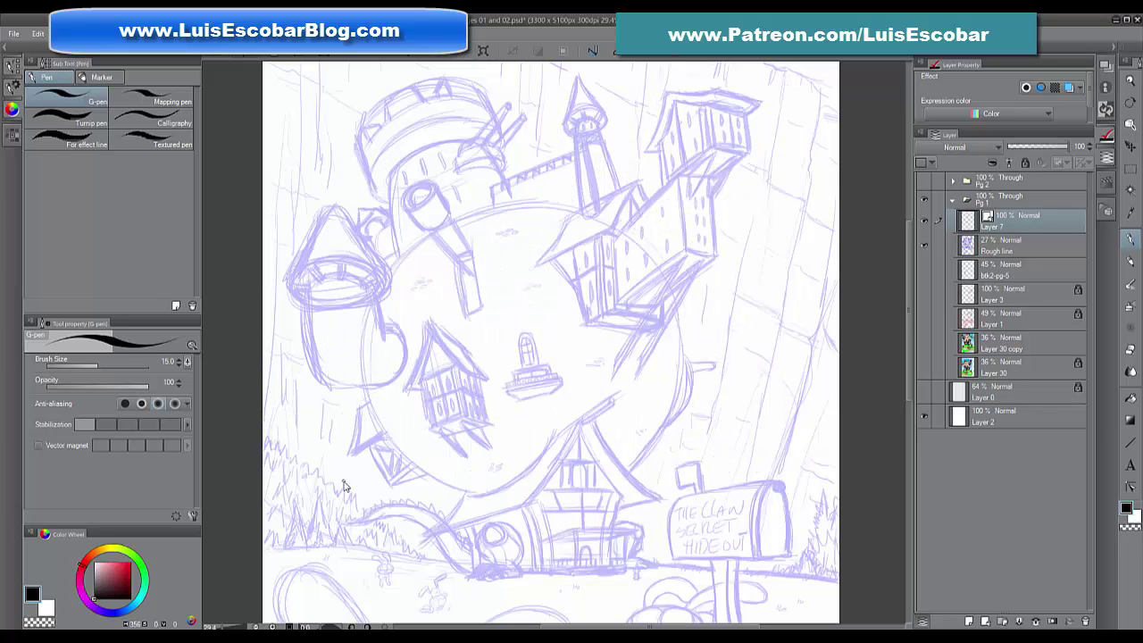
Set the G-pen's stabilization to 15, try it with a zigzag stroke across the sketch, and clear that stroke.
{"action": "left_click", "coordinate": [164, 426]}
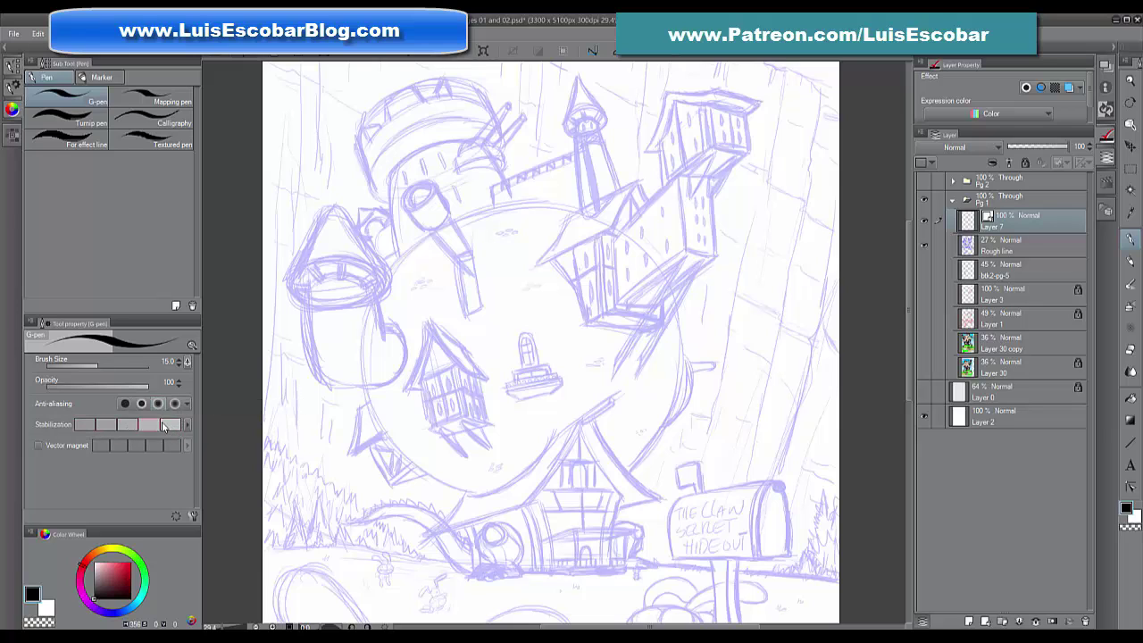
{"action": "left_click_drag", "start_coordinate": [164, 426], "coordinate": [216, 427]}
{"action": "mouse_move", "coordinate": [308, 496]}
{"action": "left_mouse_down"}
{"action": "mouse_move", "coordinate": [315, 220]}
{"action": "mouse_move", "coordinate": [368, 433]}
{"action": "mouse_move", "coordinate": [452, 146]}
{"action": "mouse_move", "coordinate": [494, 598]}
{"action": "mouse_move", "coordinate": [544, 273]}
{"action": "mouse_move", "coordinate": [644, 485]}
{"action": "mouse_move", "coordinate": [681, 325]}
{"action": "mouse_move", "coordinate": [726, 499]}
{"action": "mouse_move", "coordinate": [805, 196]}
{"action": "left_mouse_up"}
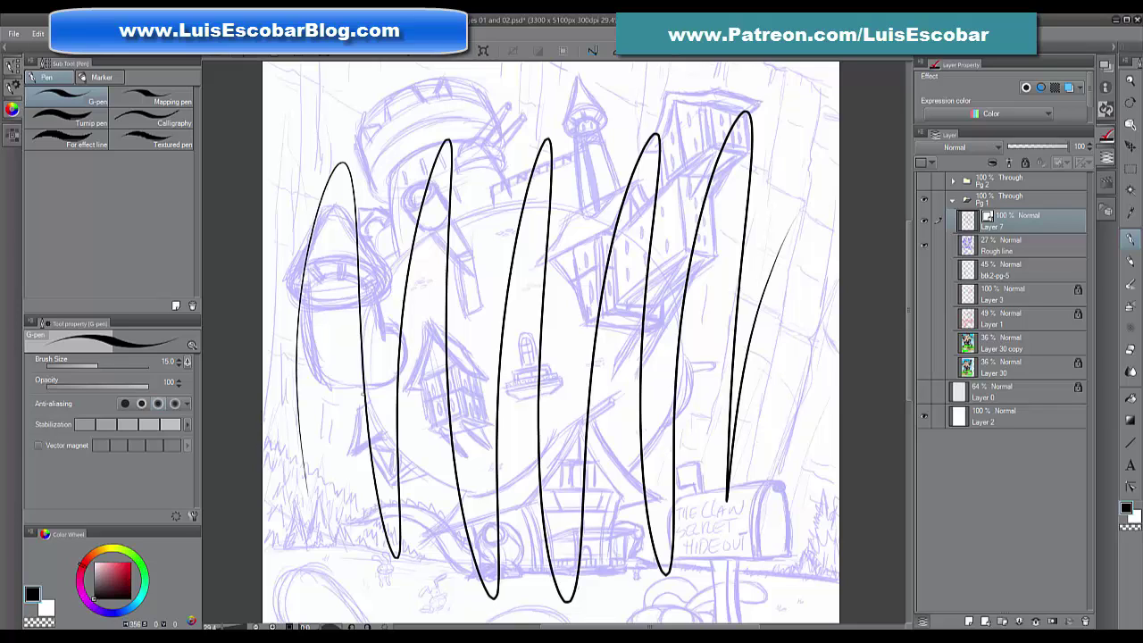
{"action": "left_click", "coordinate": [187, 424]}
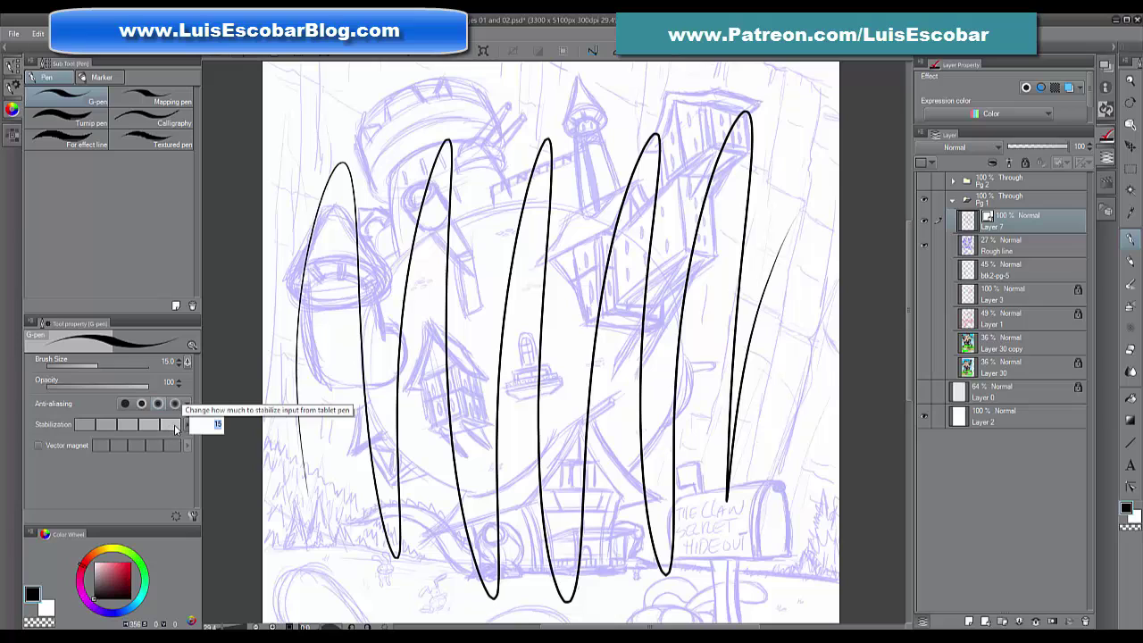
{"action": "left_click", "coordinate": [188, 425]}
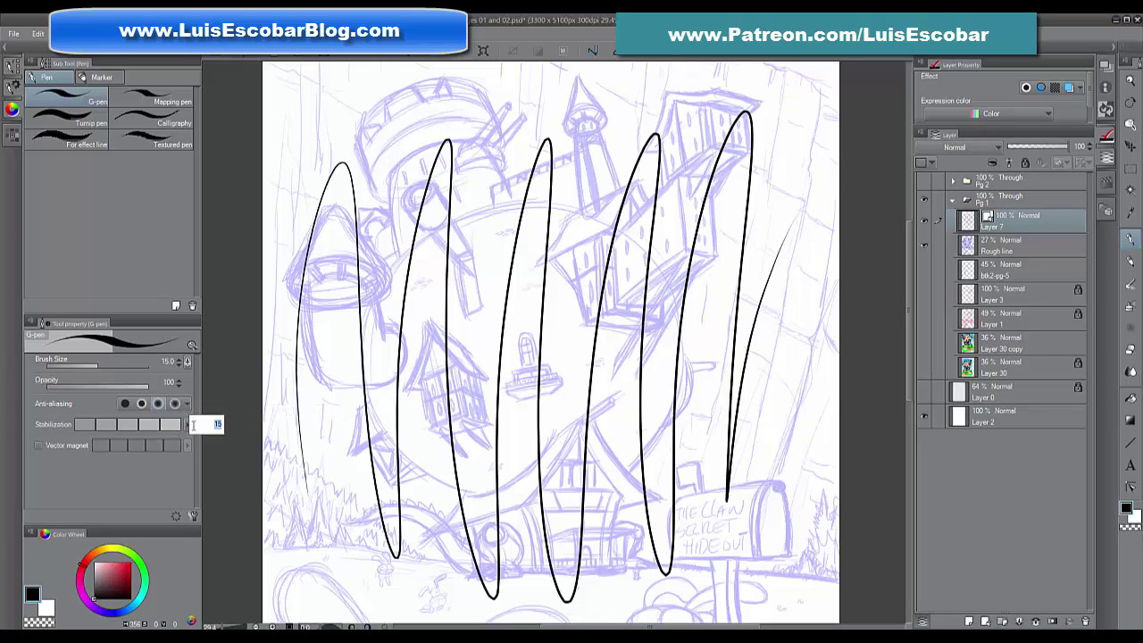
{"action": "left_click", "coordinate": [187, 425]}
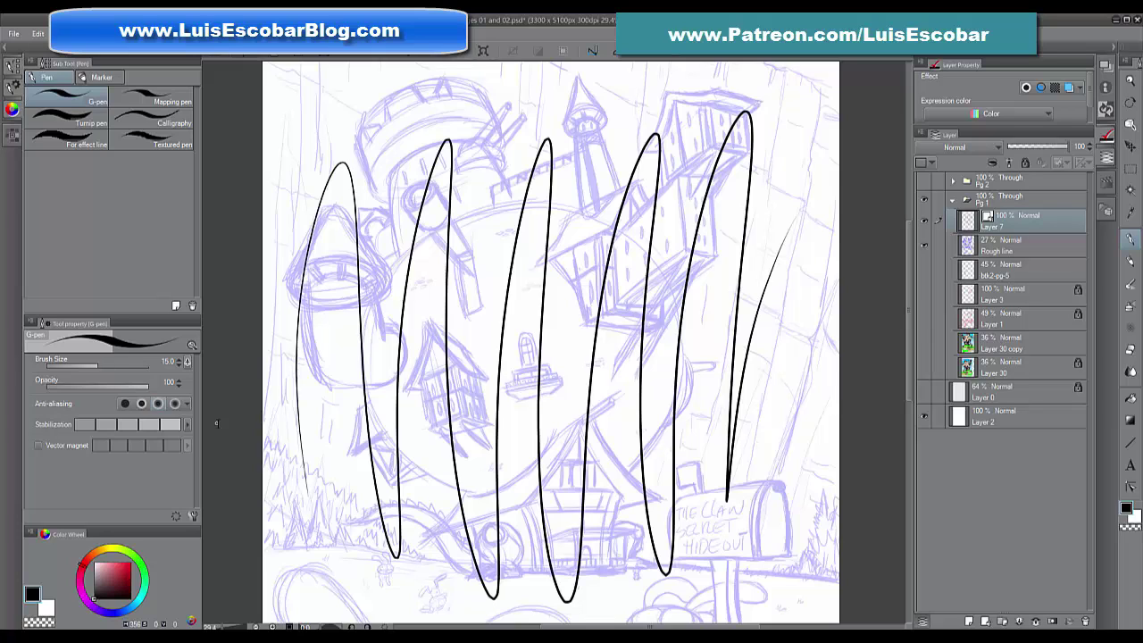
{"action": "key", "text": "Delete"}
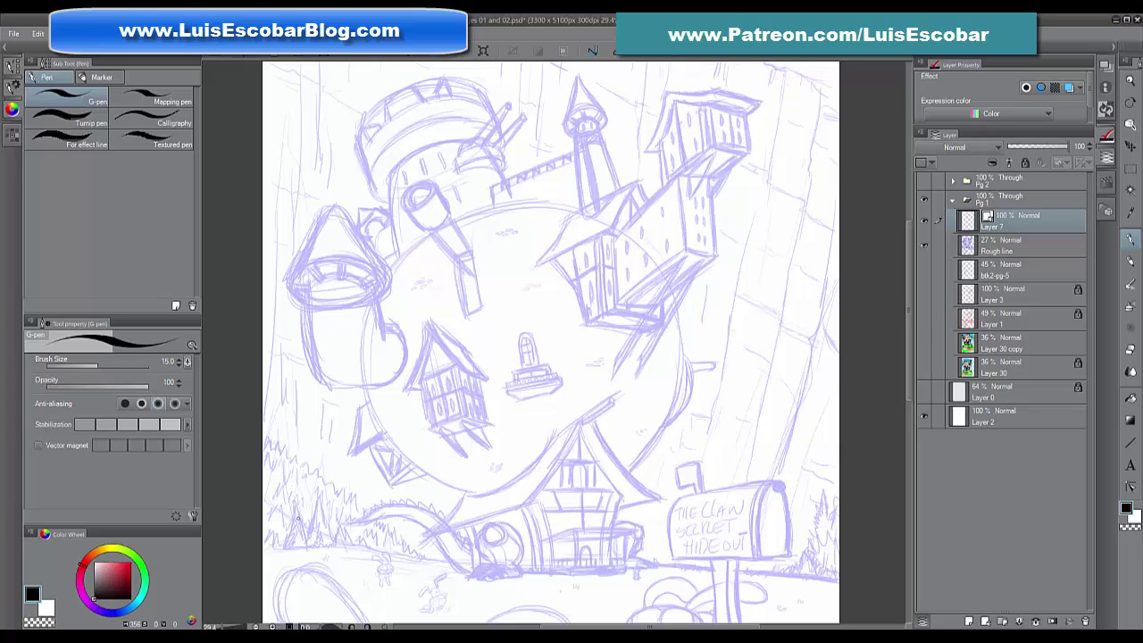
Draw a wavy G-pen test stroke across the sketch and undo it.
{"action": "mouse_move", "coordinate": [298, 528]}
{"action": "left_mouse_down"}
{"action": "mouse_move", "coordinate": [292, 446]}
{"action": "mouse_move", "coordinate": [341, 224]}
{"action": "mouse_move", "coordinate": [384, 404]}
{"action": "mouse_move", "coordinate": [450, 360]}
{"action": "mouse_move", "coordinate": [484, 382]}
{"action": "mouse_move", "coordinate": [524, 374]}
{"action": "mouse_move", "coordinate": [578, 334]}
{"action": "mouse_move", "coordinate": [620, 361]}
{"action": "mouse_move", "coordinate": [653, 313]}
{"action": "mouse_move", "coordinate": [673, 358]}
{"action": "mouse_move", "coordinate": [699, 353]}
{"action": "mouse_move", "coordinate": [729, 457]}
{"action": "left_mouse_up"}
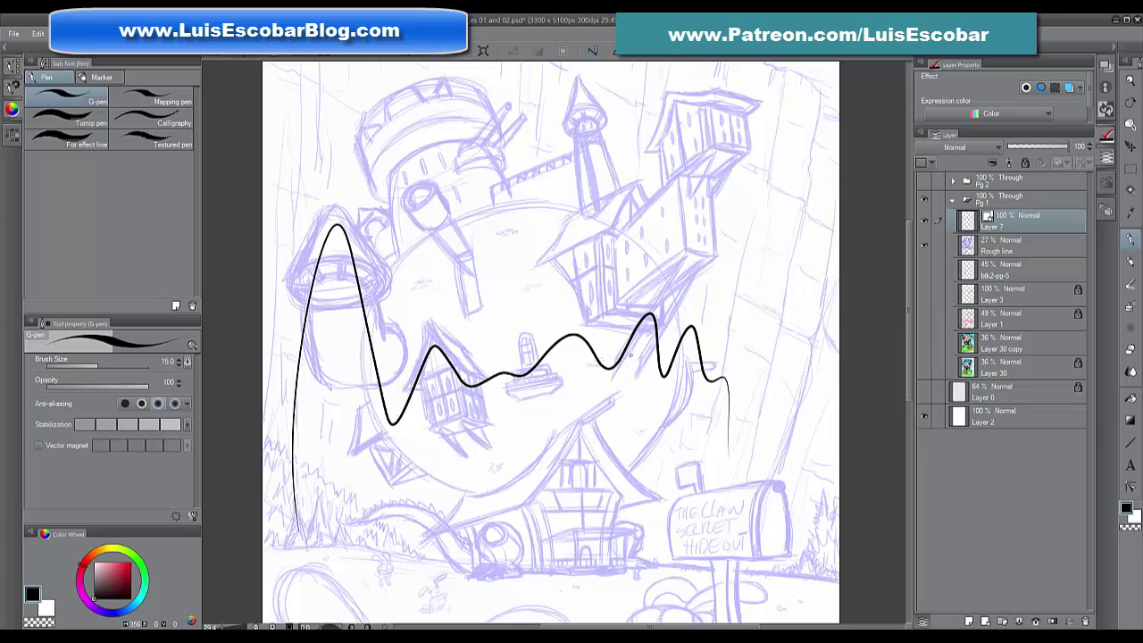
{"action": "key", "text": "ctrl+z"}
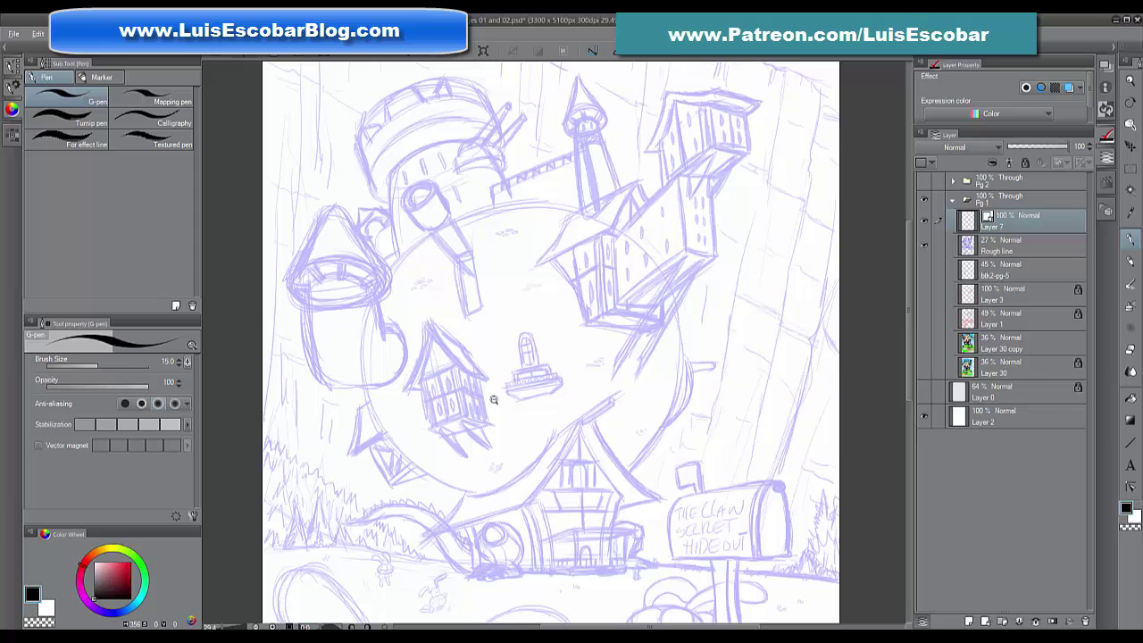
Zoom in on the house at the base of the round structure and collapse the layer palettes to widen the canvas.
{"action": "scroll", "coordinate": [500, 437], "scroll_direction": "up", "scroll_amount": 2}
{"action": "left_click_drag", "start_coordinate": [562, 431], "coordinate": [580, 276]}
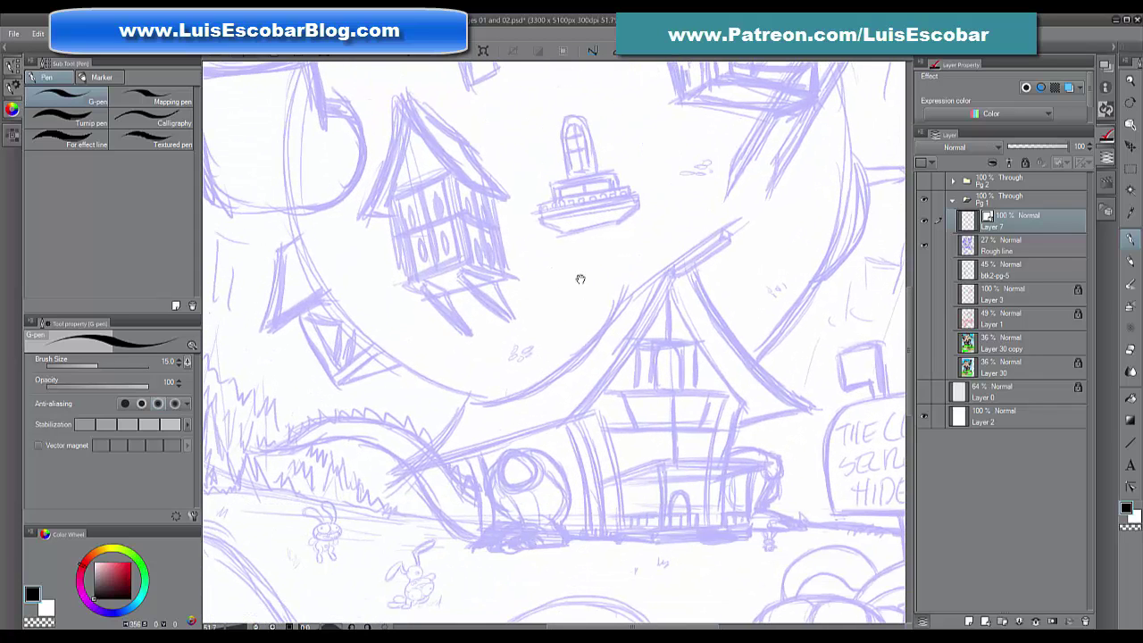
{"action": "left_click", "coordinate": [1112, 51]}
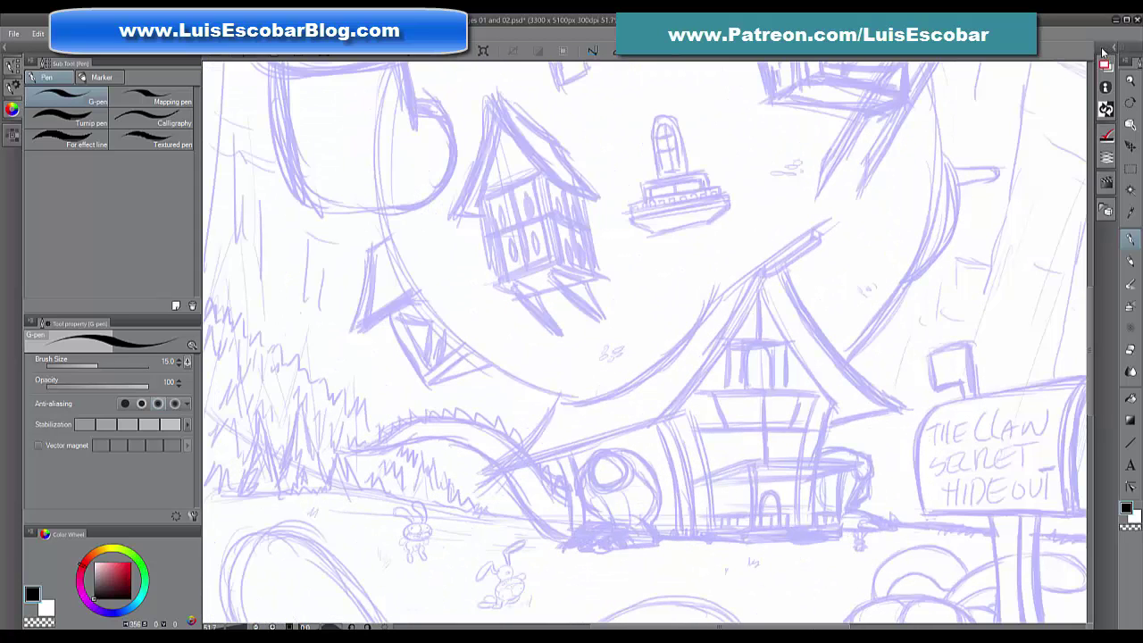
Ink the round structure's lower curve and the house's projecting ridge beam, left roof slope and double-lined eave with the G-pen.
{"action": "mouse_move", "coordinate": [381, 212]}
{"action": "left_mouse_down"}
{"action": "mouse_move", "coordinate": [444, 322]}
{"action": "mouse_move", "coordinate": [517, 374]}
{"action": "mouse_move", "coordinate": [583, 398]}
{"action": "mouse_move", "coordinate": [570, 398]}
{"action": "mouse_move", "coordinate": [629, 379]}
{"action": "mouse_move", "coordinate": [711, 297]}
{"action": "mouse_move", "coordinate": [818, 231]}
{"action": "left_mouse_up"}
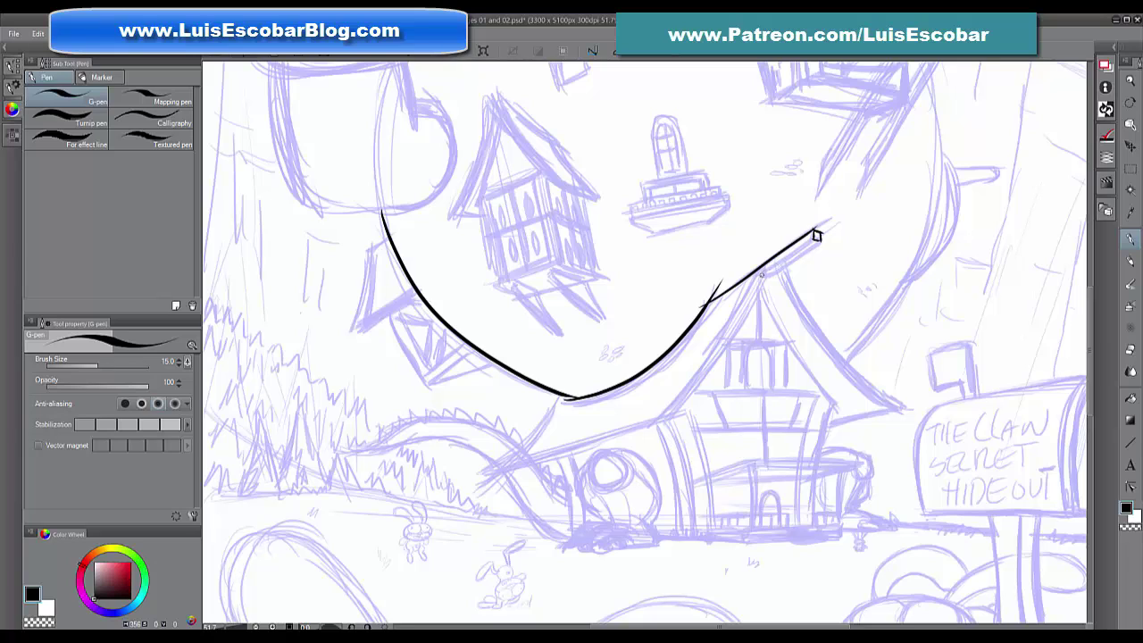
{"action": "mouse_move", "coordinate": [763, 275]}
{"action": "left_mouse_down"}
{"action": "mouse_move", "coordinate": [810, 247]}
{"action": "mouse_move", "coordinate": [744, 293]}
{"action": "mouse_move", "coordinate": [653, 423]}
{"action": "left_mouse_up"}
{"action": "left_click_drag", "start_coordinate": [762, 270], "coordinate": [652, 427]}
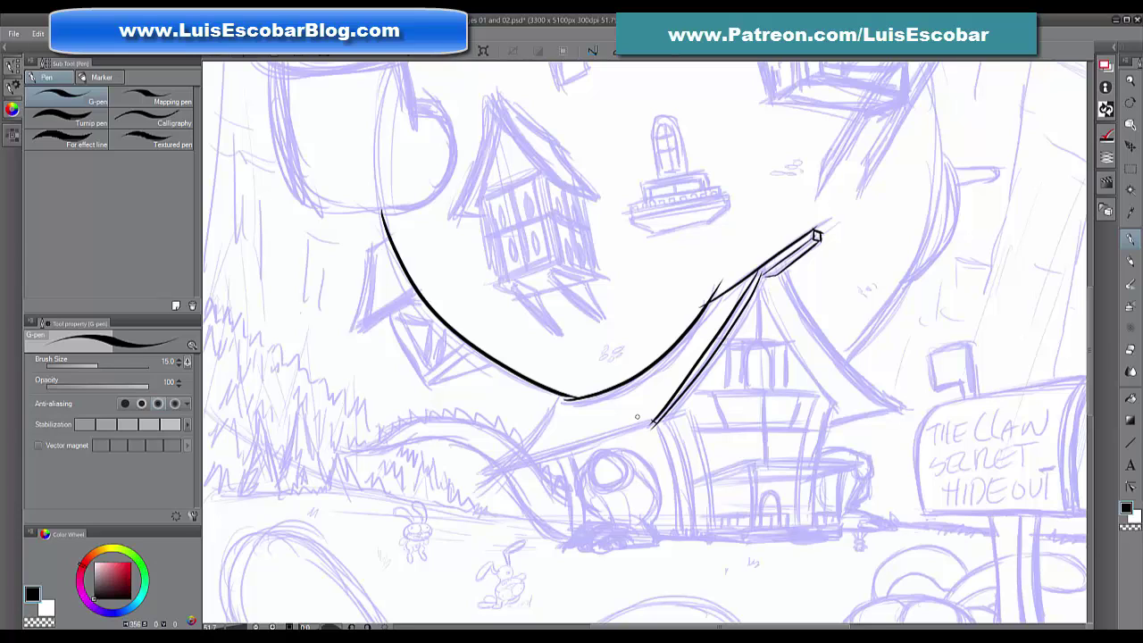
{"action": "mouse_move", "coordinate": [559, 396]}
{"action": "left_mouse_down"}
{"action": "mouse_move", "coordinate": [522, 445]}
{"action": "mouse_move", "coordinate": [479, 473]}
{"action": "mouse_move", "coordinate": [651, 424]}
{"action": "left_mouse_up"}
{"action": "left_click_drag", "start_coordinate": [481, 474], "coordinate": [661, 421]}
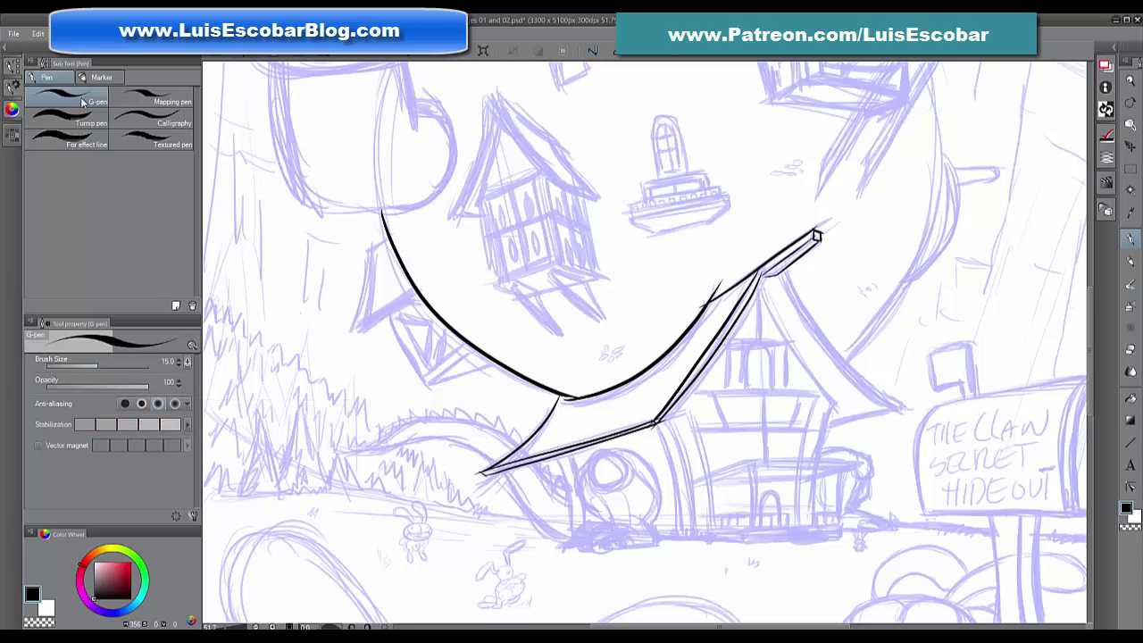
Compare the stabilization settings of the Mapping pen, Turnip pen and G-pen.
{"action": "left_click", "coordinate": [150, 101]}
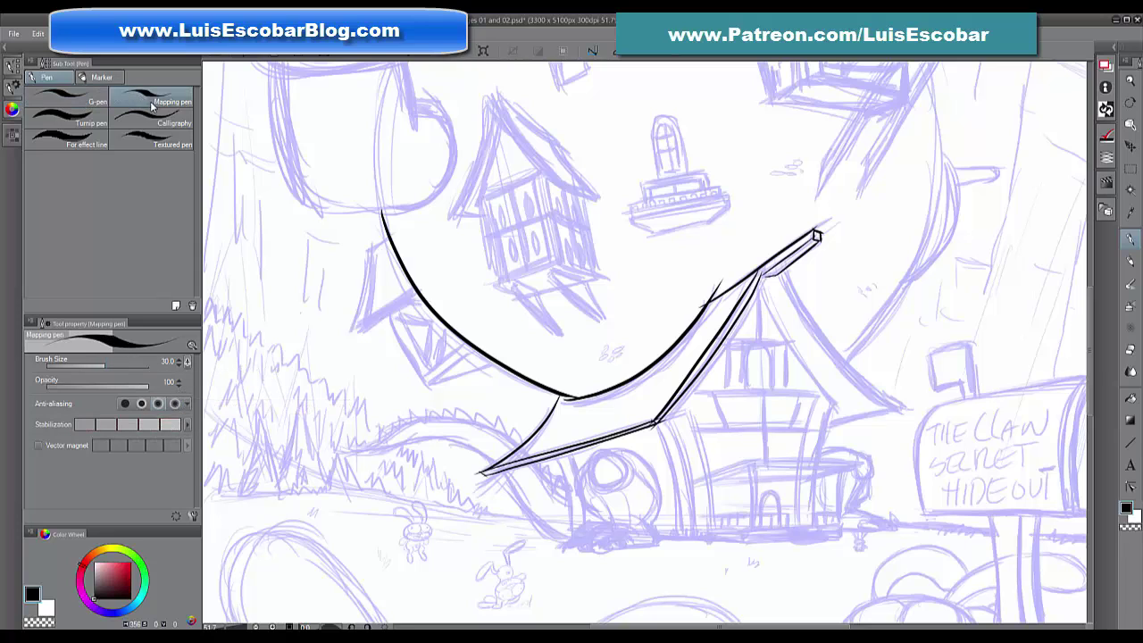
{"action": "left_click", "coordinate": [85, 116]}
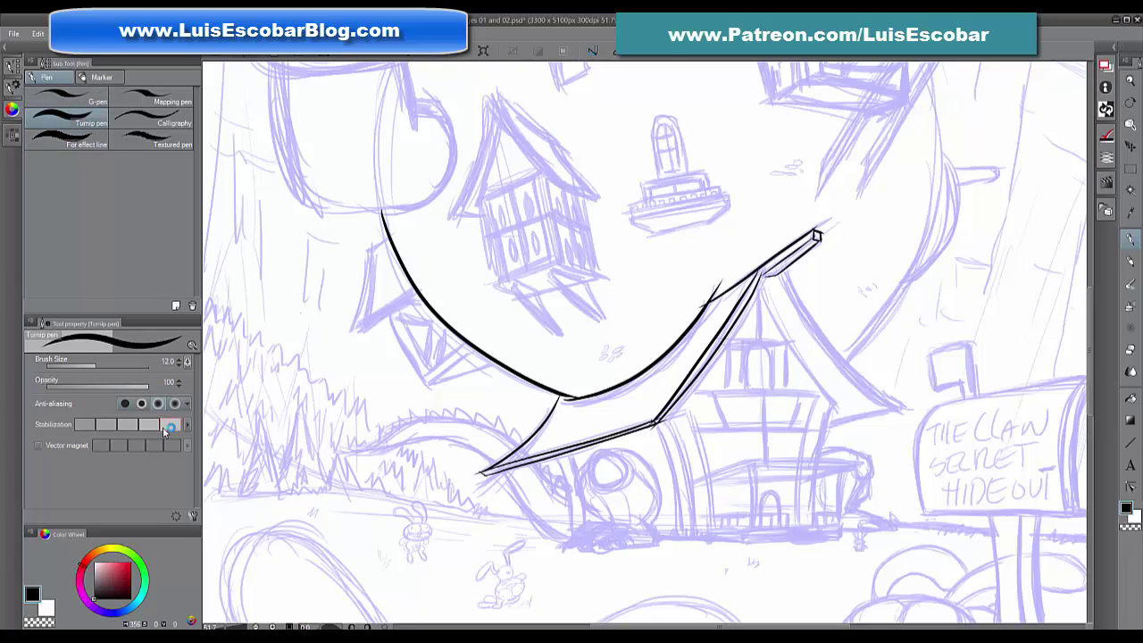
{"action": "left_click", "coordinate": [75, 100]}
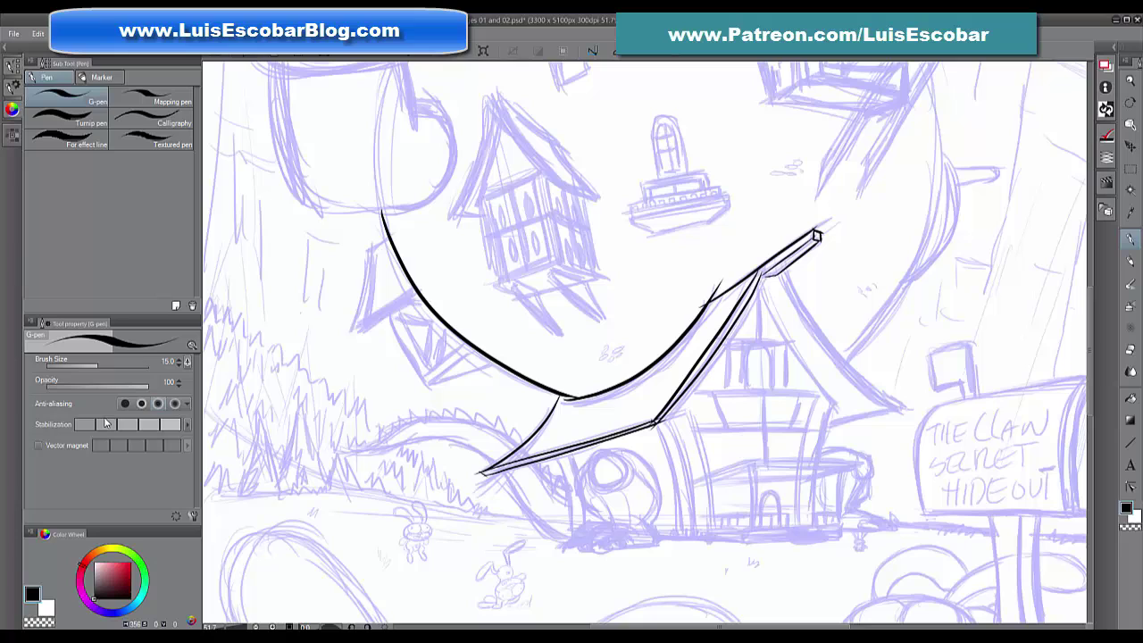
{"action": "left_click", "coordinate": [190, 423]}
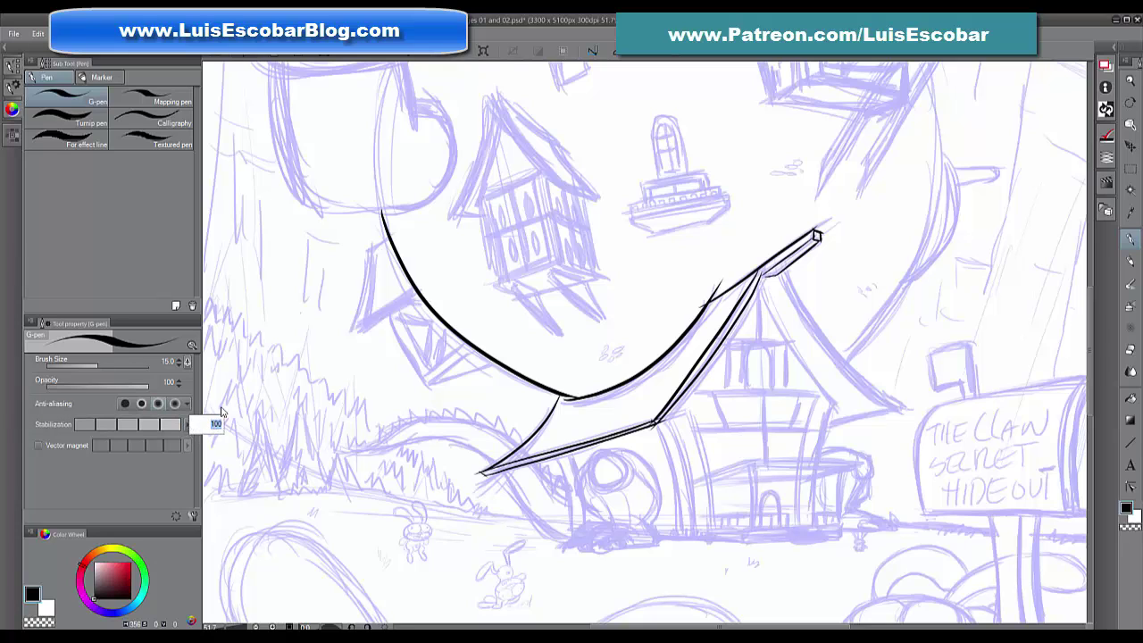
{"action": "key", "text": "Return"}
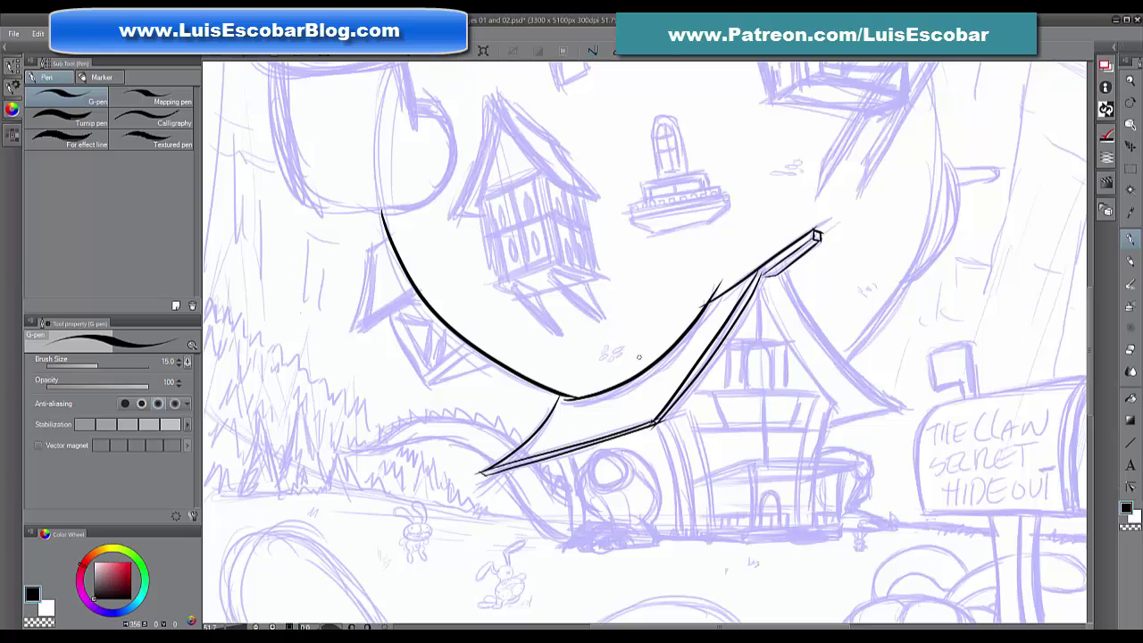
Take the Hard eraser, set its vector eraser to erase only touched areas, and reduce its brush size to 25.
{"action": "left_click", "coordinate": [1128, 352]}
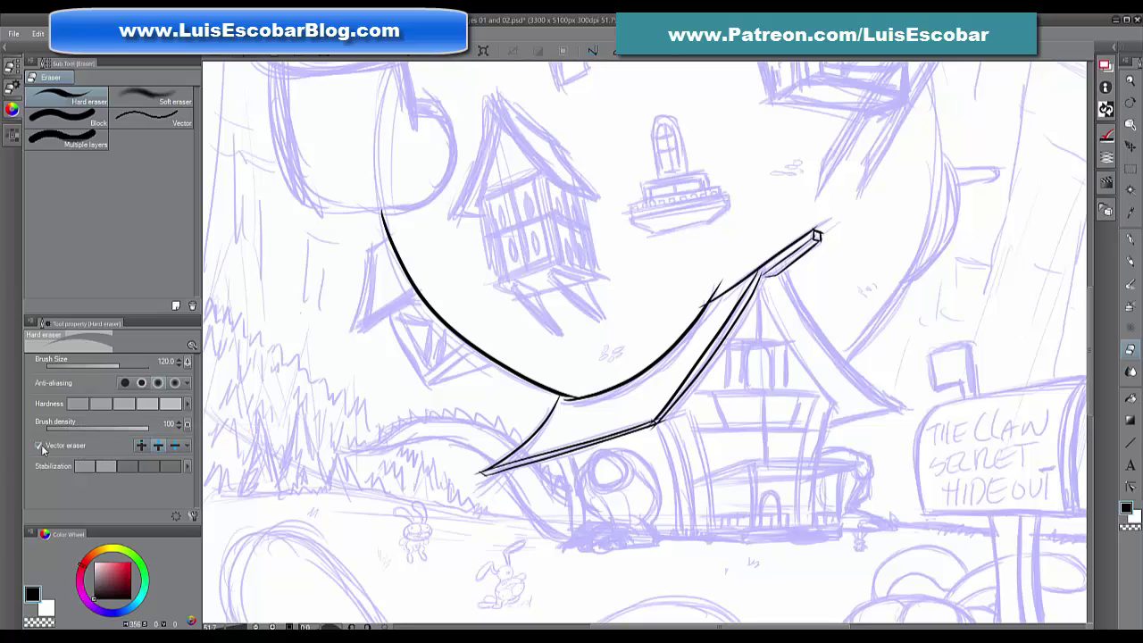
{"action": "left_click", "coordinate": [140, 444]}
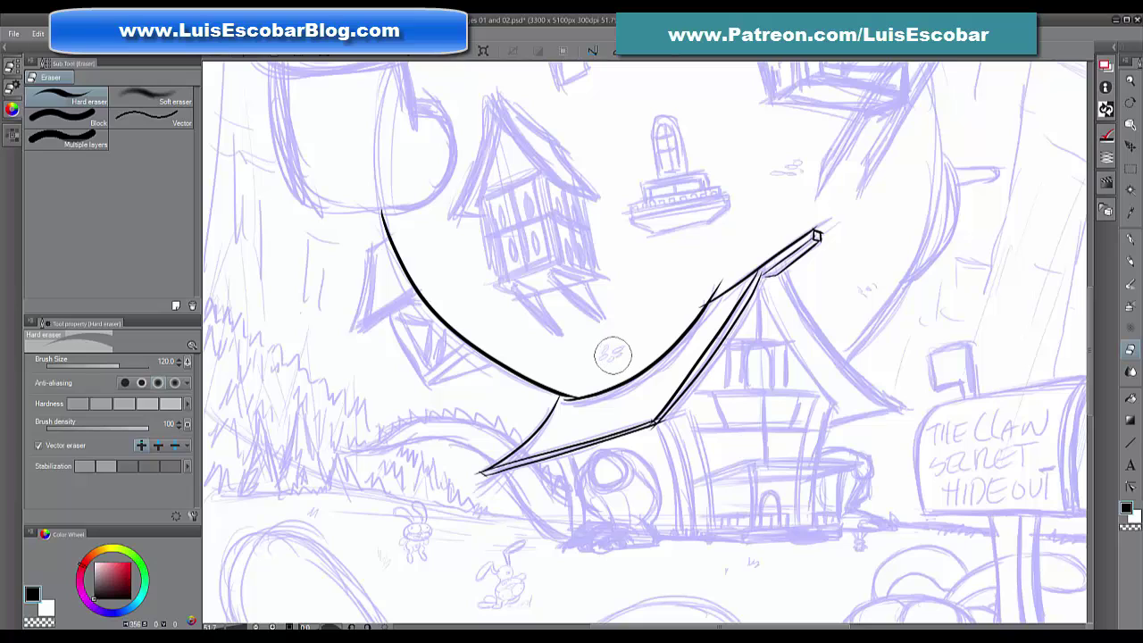
{"action": "key", "text": "bracketleft"}
{"action": "key", "text": "bracketleft"}
{"action": "key", "text": "bracketleft"}
{"action": "key", "text": "bracketleft"}
{"action": "key", "text": "bracketleft"}
{"action": "key", "text": "bracketleft"}
{"action": "key", "text": "bracketleft"}
{"action": "key", "text": "bracketleft"}
{"action": "key", "text": "bracketleft"}
Try erasing the round structure's lower curve by touched area and by overall line, undoing each erasure.
{"action": "mouse_move", "coordinate": [608, 371]}
{"action": "left_mouse_down"}
{"action": "mouse_move", "coordinate": [648, 360]}
{"action": "mouse_move", "coordinate": [657, 379]}
{"action": "mouse_move", "coordinate": [691, 340]}
{"action": "left_mouse_up"}
{"action": "key", "text": "ctrl+z"}
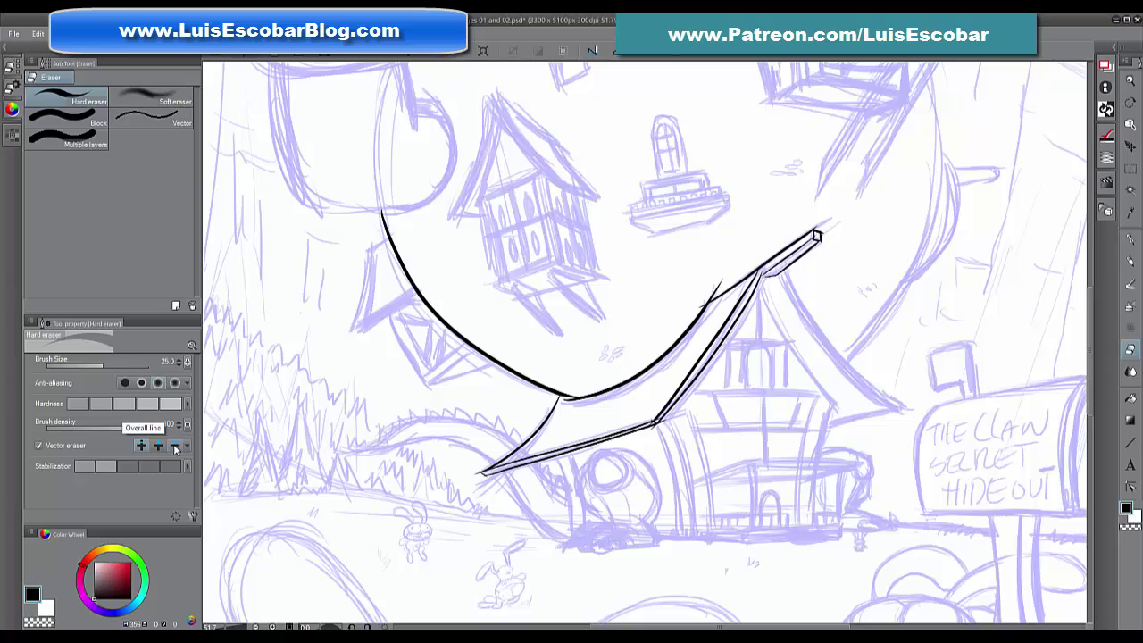
{"action": "left_click", "coordinate": [172, 448]}
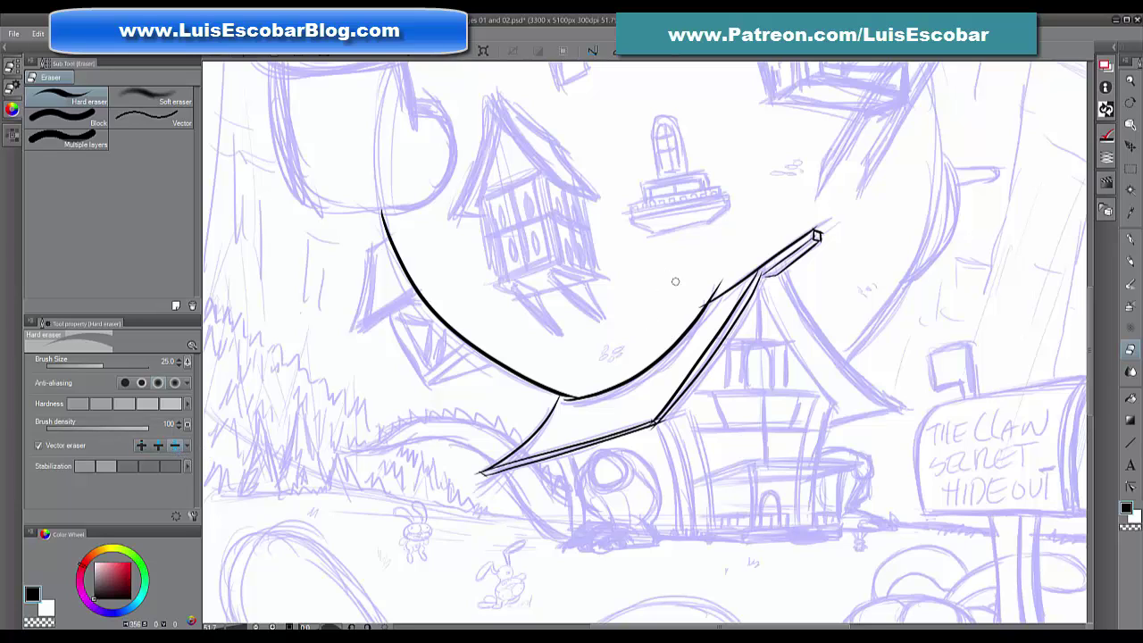
{"action": "left_click_drag", "start_coordinate": [642, 359], "coordinate": [641, 384]}
{"action": "left_click_drag", "start_coordinate": [550, 358], "coordinate": [522, 398]}
{"action": "key", "text": "ctrl+z"}
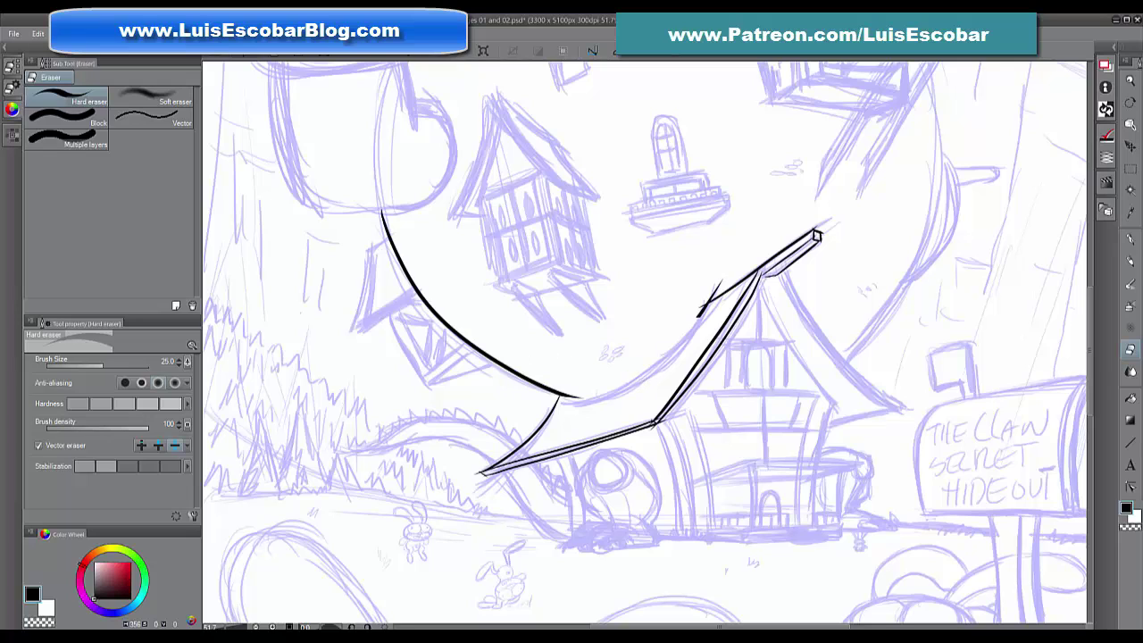
{"action": "key", "text": "ctrl+z"}
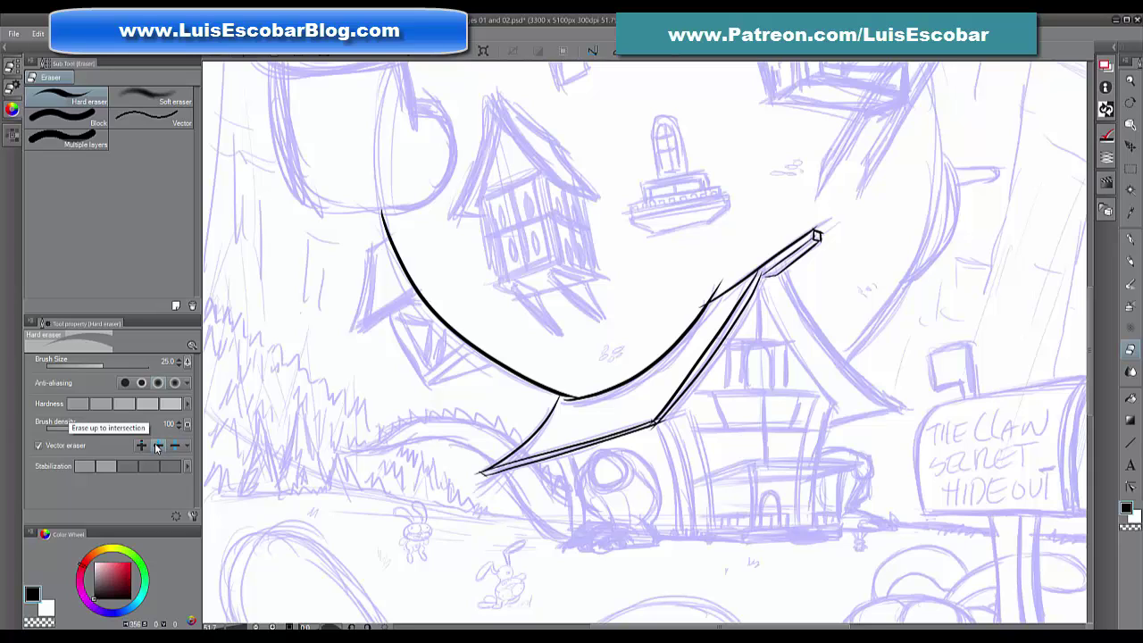
Set the vector eraser to erase up to intersection at size 12 and trim the overshoots where the curve meets the roof ridge line.
{"action": "left_click", "coordinate": [157, 445]}
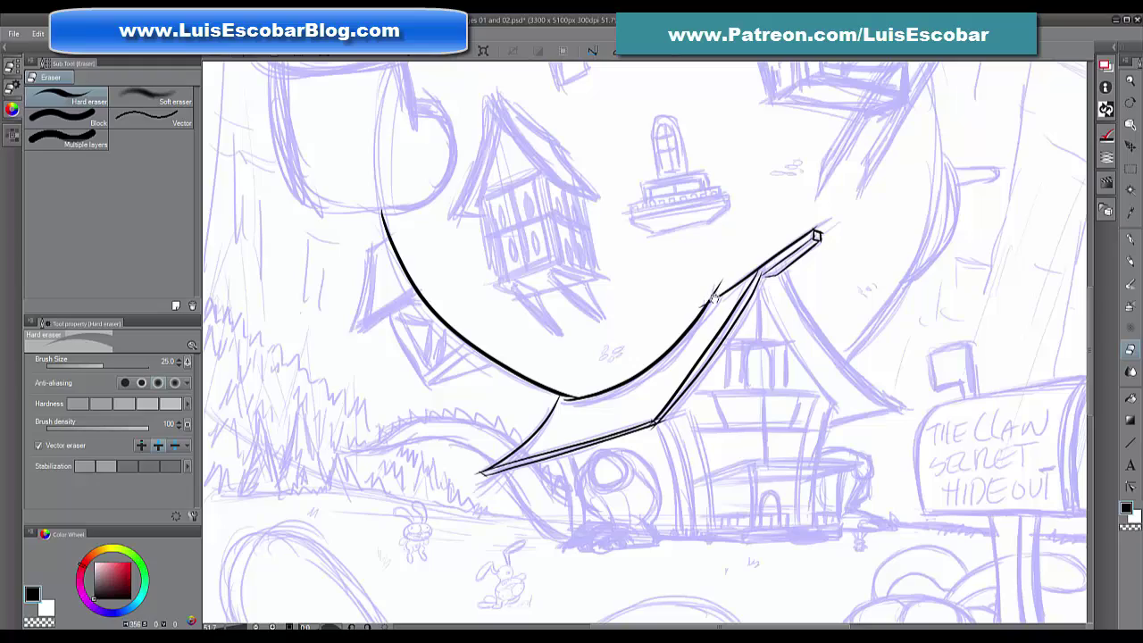
{"action": "scroll", "coordinate": [701, 331], "scroll_direction": "up", "scroll_amount": 6}
{"action": "left_click_drag", "start_coordinate": [742, 301], "coordinate": [703, 291]}
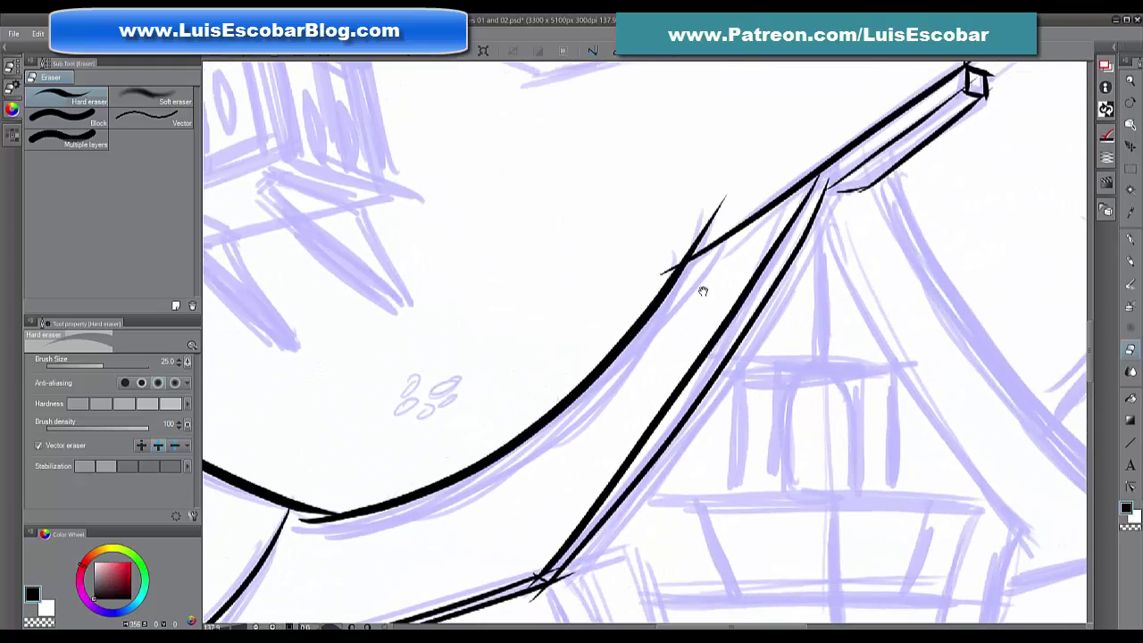
{"action": "scroll", "coordinate": [688, 288], "scroll_direction": "down", "scroll_amount": 2}
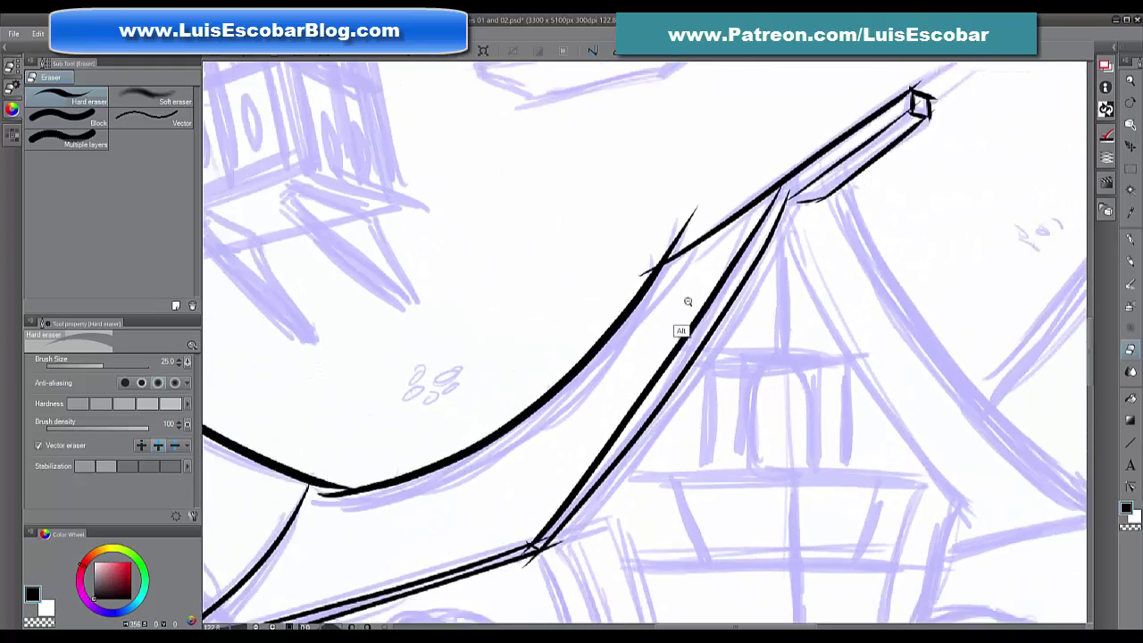
{"action": "scroll", "coordinate": [687, 302], "scroll_direction": "down", "scroll_amount": 1}
{"action": "left_click_drag", "start_coordinate": [678, 295], "coordinate": [726, 278]}
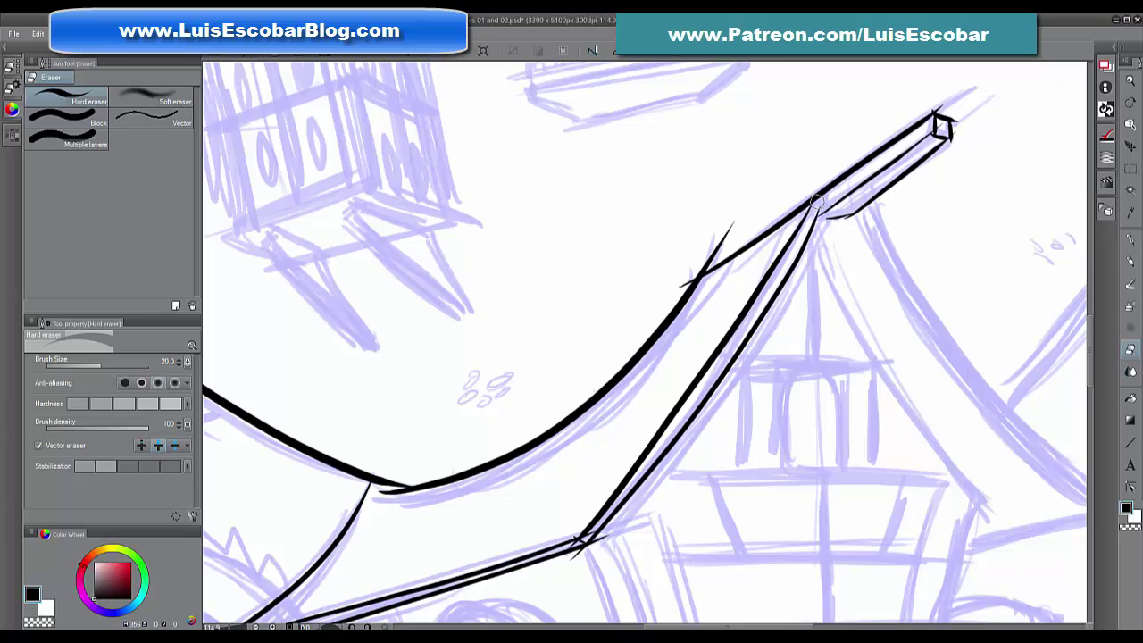
{"action": "key", "text": "bracketleft"}
{"action": "key", "text": "bracketleft"}
{"action": "key", "text": "bracketleft"}
{"action": "key", "text": "bracketleft"}
{"action": "left_click_drag", "start_coordinate": [715, 245], "coordinate": [742, 226]}
{"action": "left_click_drag", "start_coordinate": [676, 279], "coordinate": [693, 284]}
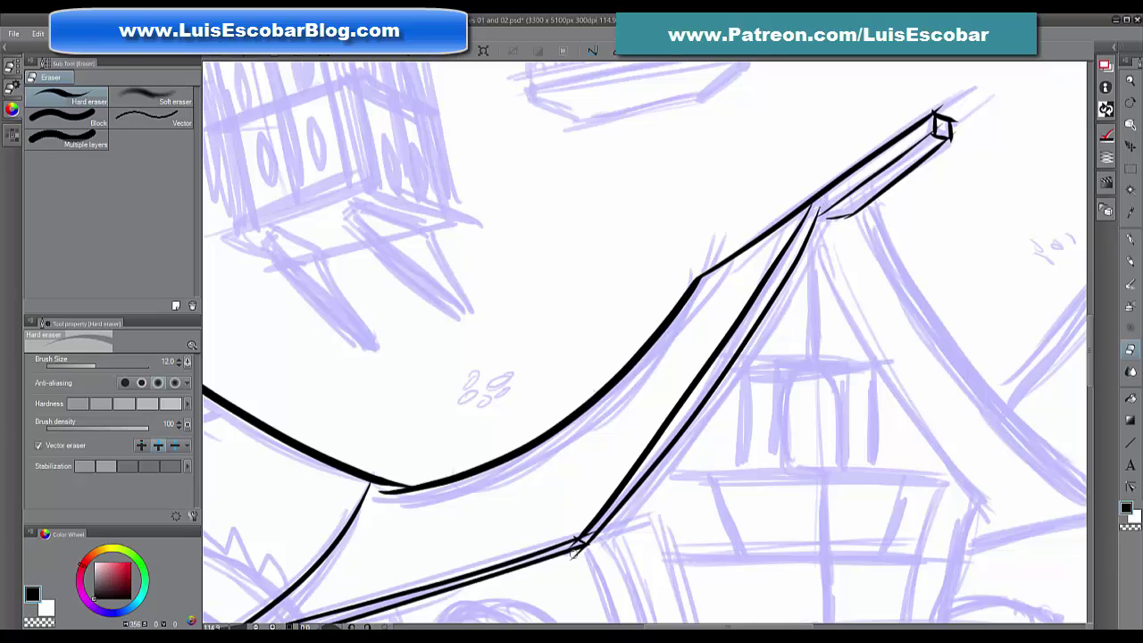
Trim the overshooting line ends at the eave corner, the bottom of the curve and the roof's left tip, and return to the G-pen.
{"action": "left_click_drag", "start_coordinate": [575, 550], "coordinate": [592, 532]}
{"action": "mouse_move", "coordinate": [393, 503]}
{"action": "left_mouse_down"}
{"action": "mouse_move", "coordinate": [418, 471]}
{"action": "mouse_move", "coordinate": [625, 343]}
{"action": "left_mouse_up"}
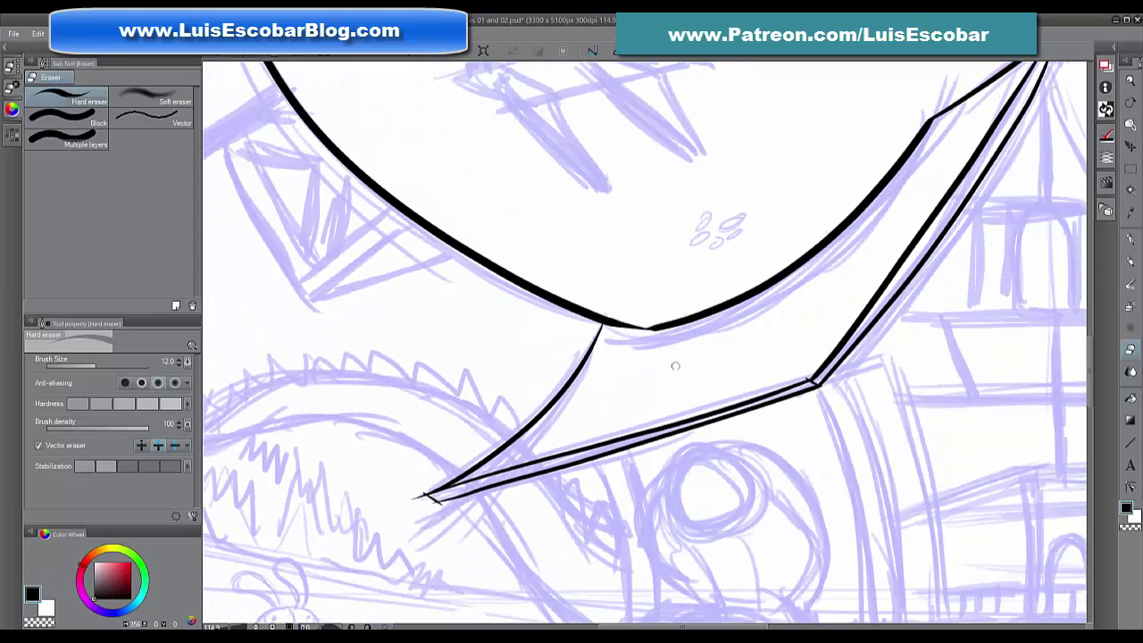
{"action": "left_click", "coordinate": [420, 496]}
{"action": "left_click", "coordinate": [1128, 238]}
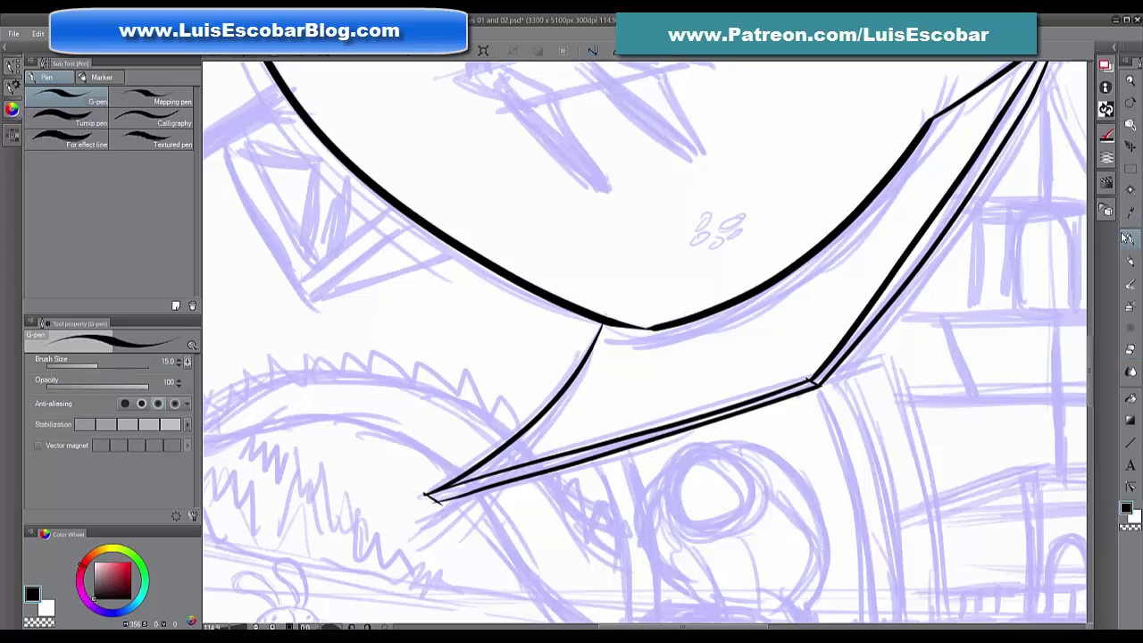